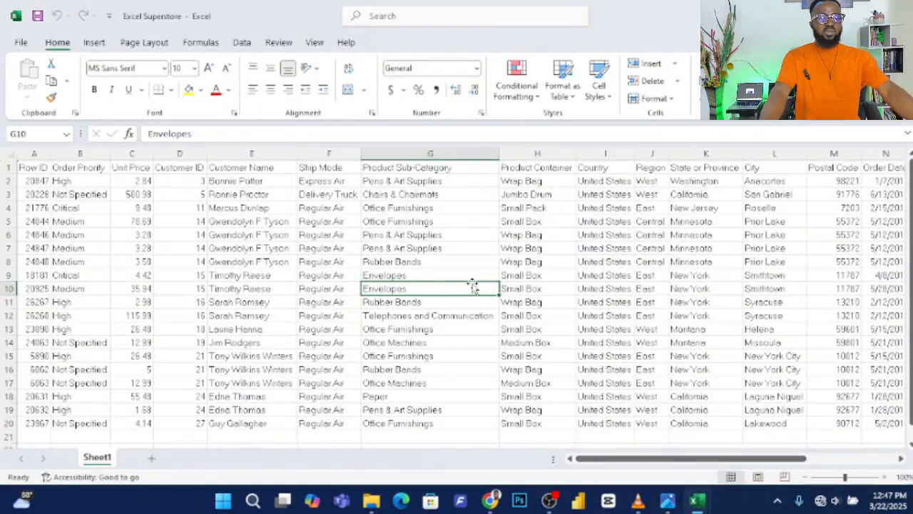
# - Preview the recommended PivotTables for the Sheet1 order data and dismiss them without inserting one
pyautogui.click(94, 43)
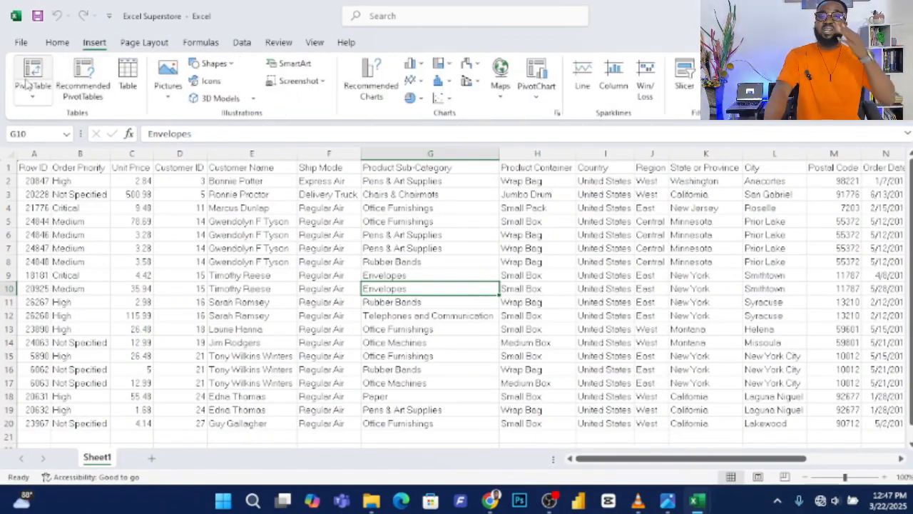
pyautogui.click(95, 84)
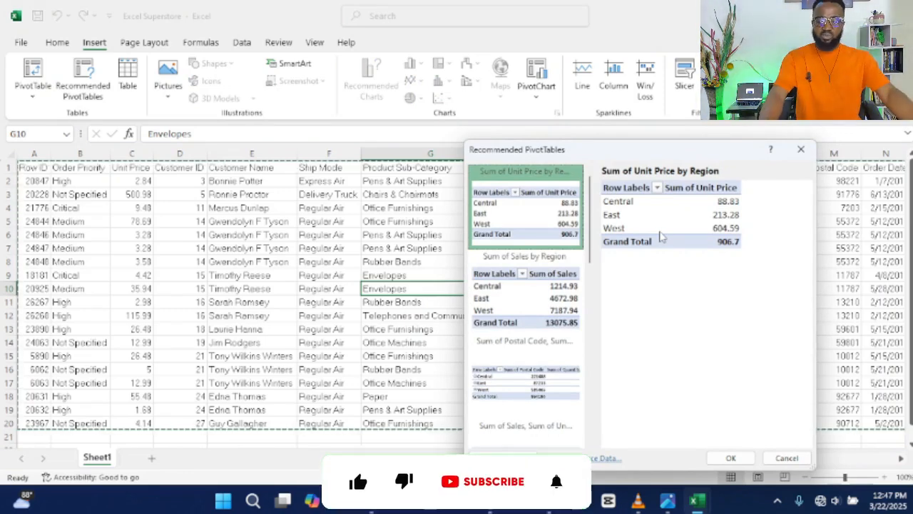
pyautogui.click(786, 458)
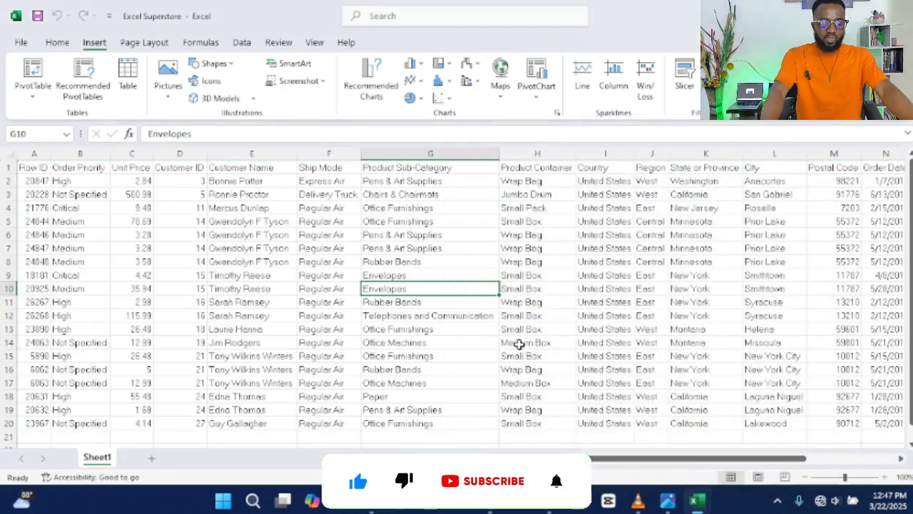
# - Create a PivotTable from the range Sheet1!$A$1:$Q$20 on a new worksheet
pyautogui.click(34, 97)
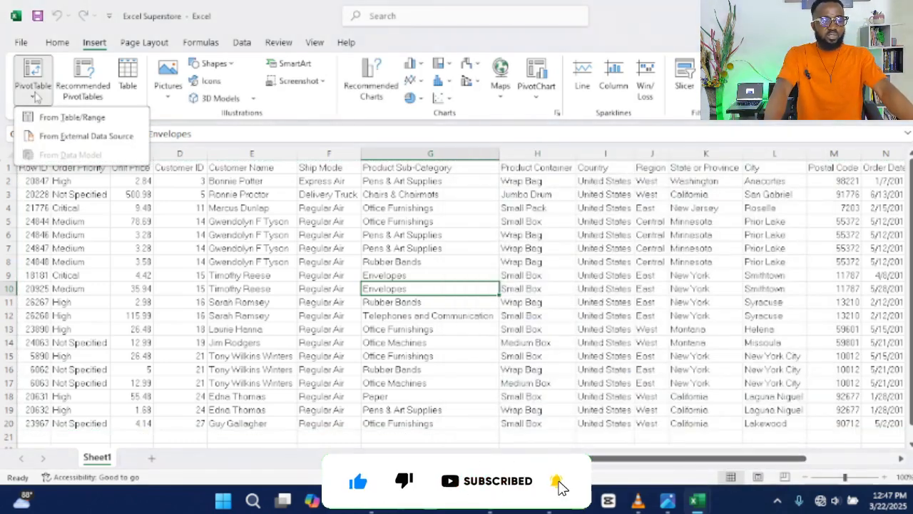
pyautogui.click(72, 117)
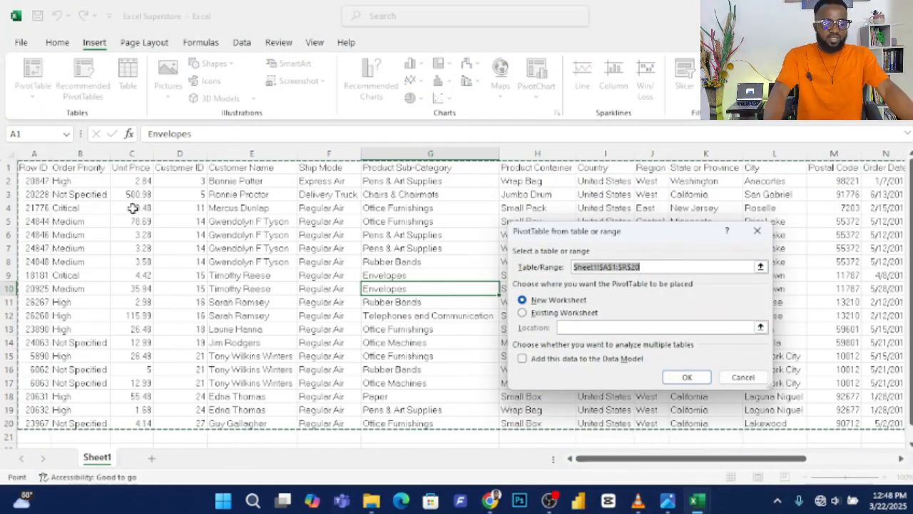
pyautogui.click(25, 168)
pyautogui.moveTo(25, 168); pyautogui.dragTo(440, 410)
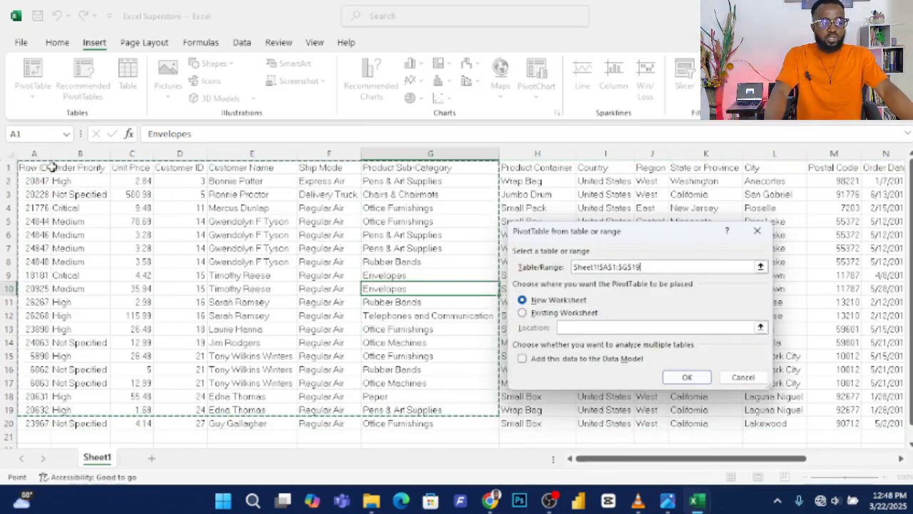
pyautogui.moveTo(25, 169); pyautogui.dragTo(880, 428)
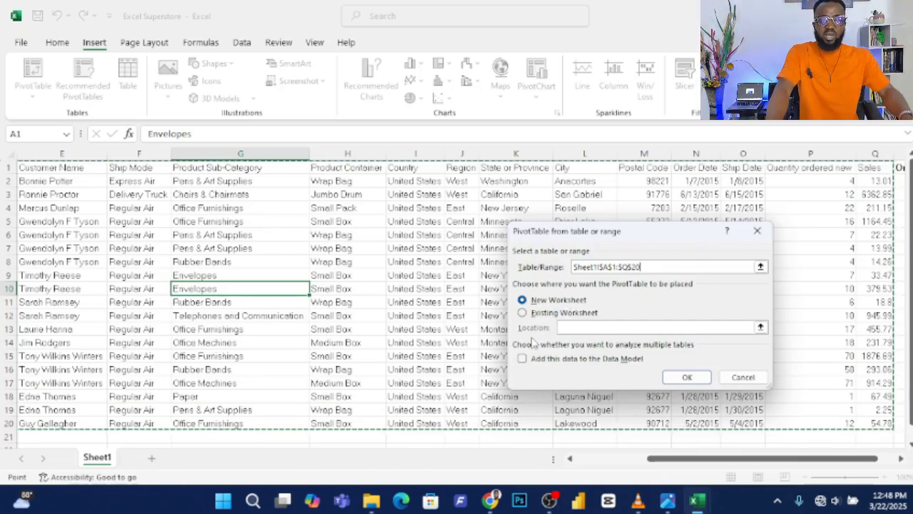
pyautogui.click(560, 301)
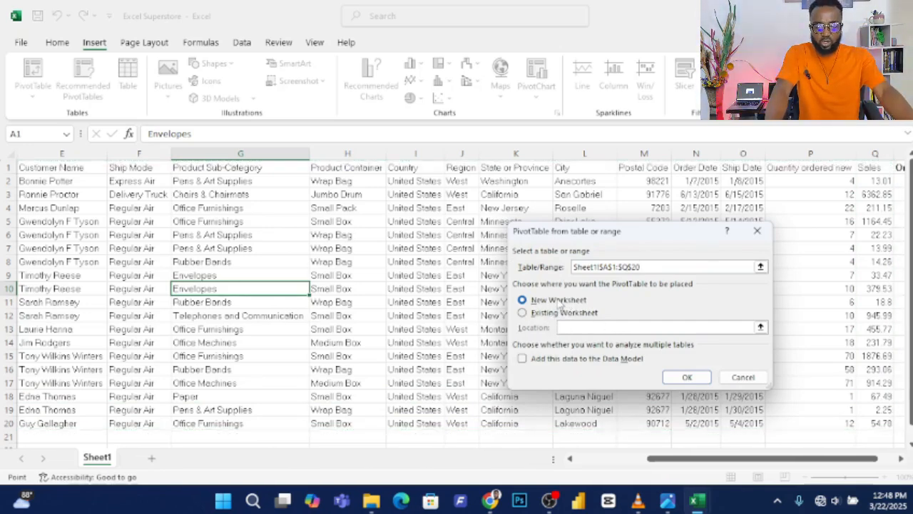
pyautogui.click(685, 378)
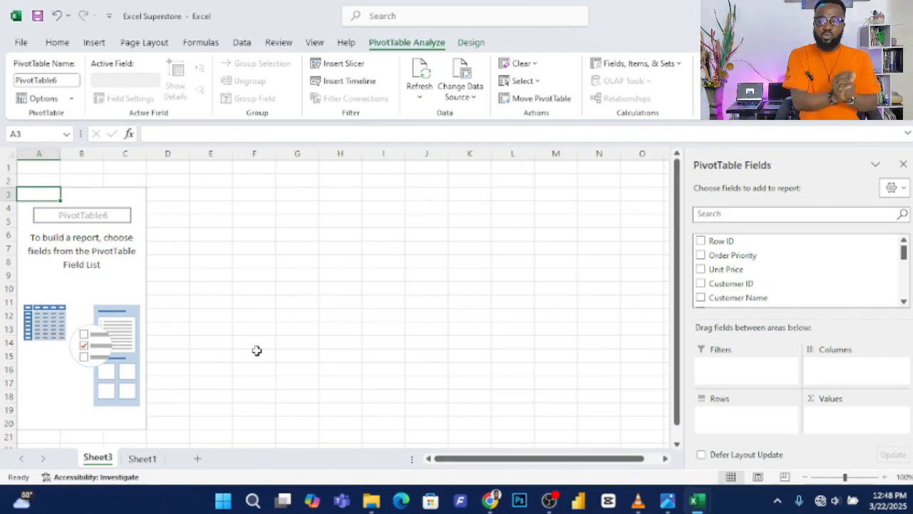
# - Check the source columns on Sheet1 and build the PivotTable on Sheet3 with Order Priority as rows and Sales as values
pyautogui.click(142, 458)
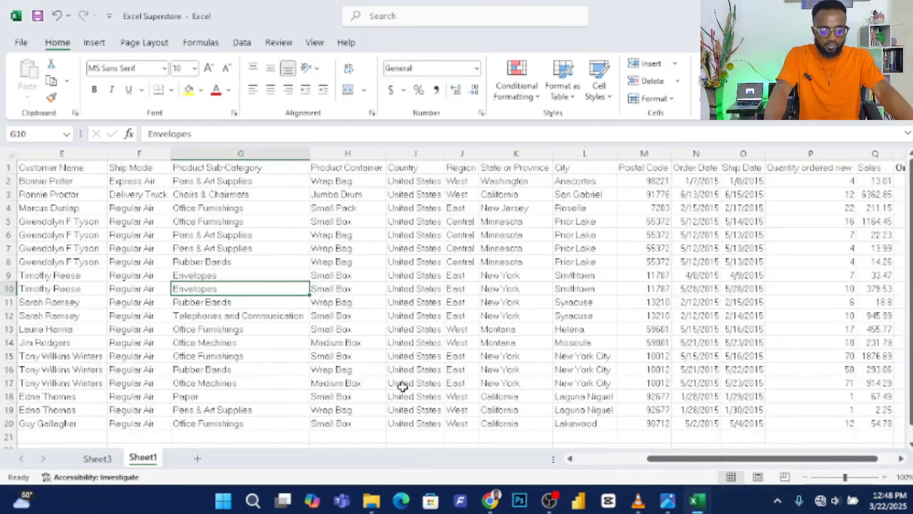
pyautogui.moveTo(662, 459); pyautogui.dragTo(591, 459)
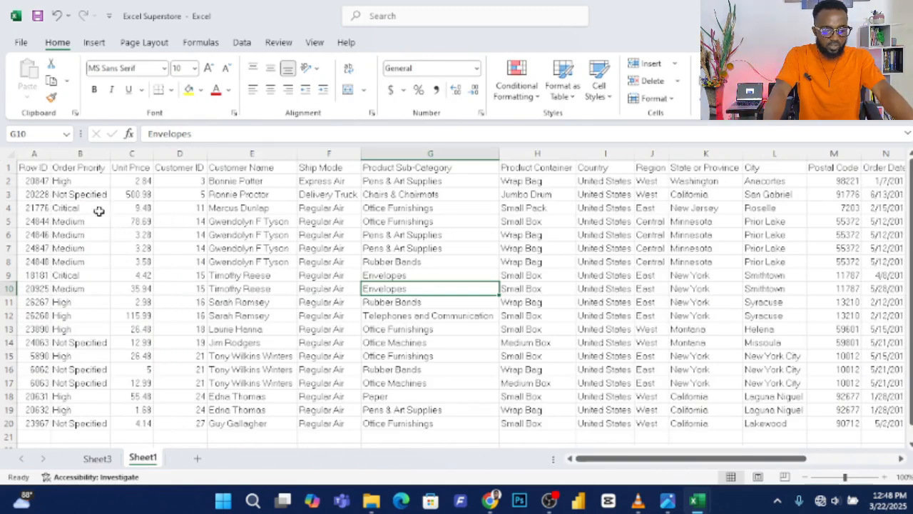
pyautogui.click(102, 458)
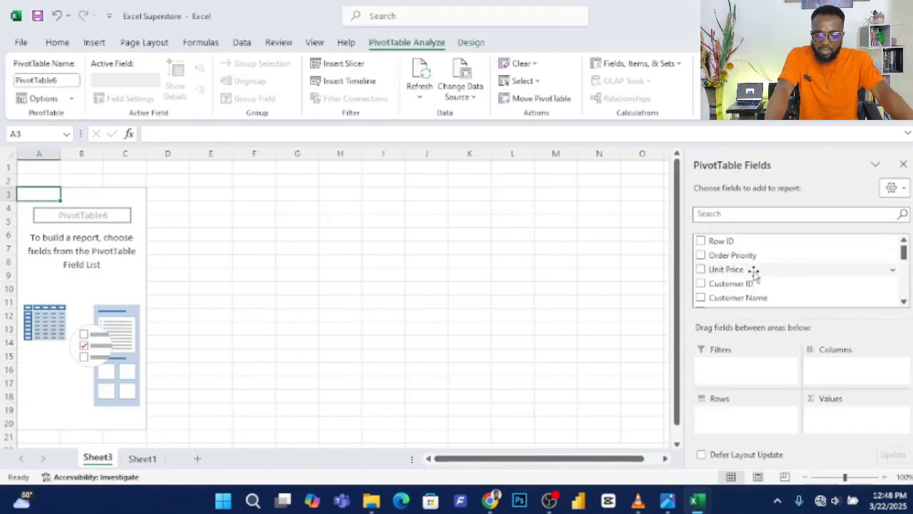
pyautogui.scroll(-1, 754, 271)
pyautogui.scroll(1, 753, 275)
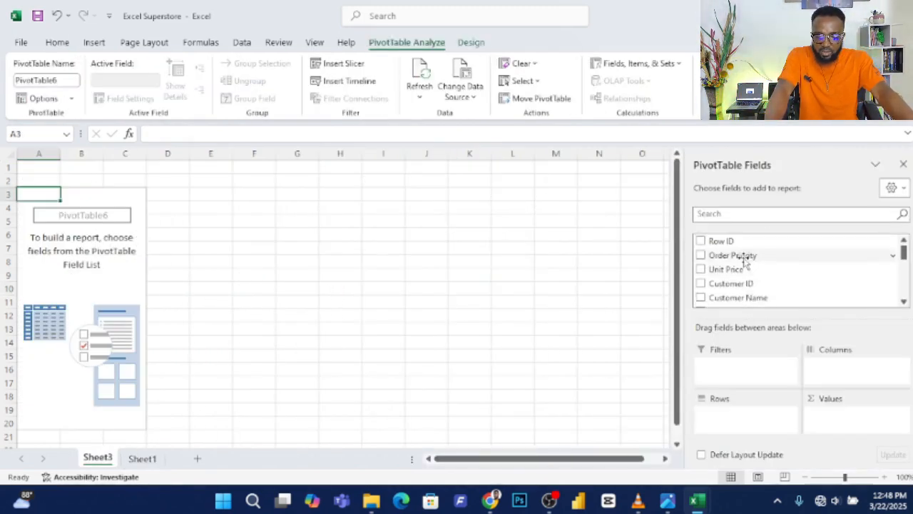
pyautogui.moveTo(744, 260); pyautogui.dragTo(741, 415)
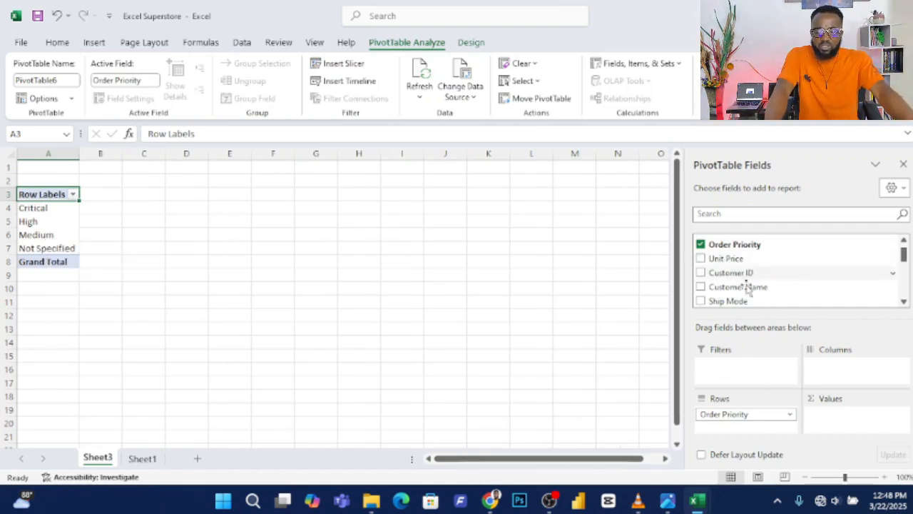
pyautogui.scroll(-6, 742, 291)
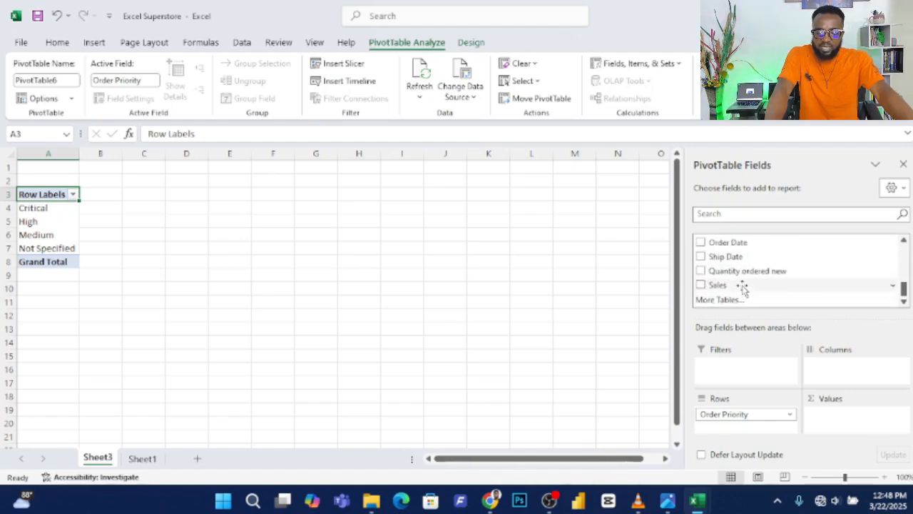
pyautogui.moveTo(742, 286); pyautogui.dragTo(846, 416)
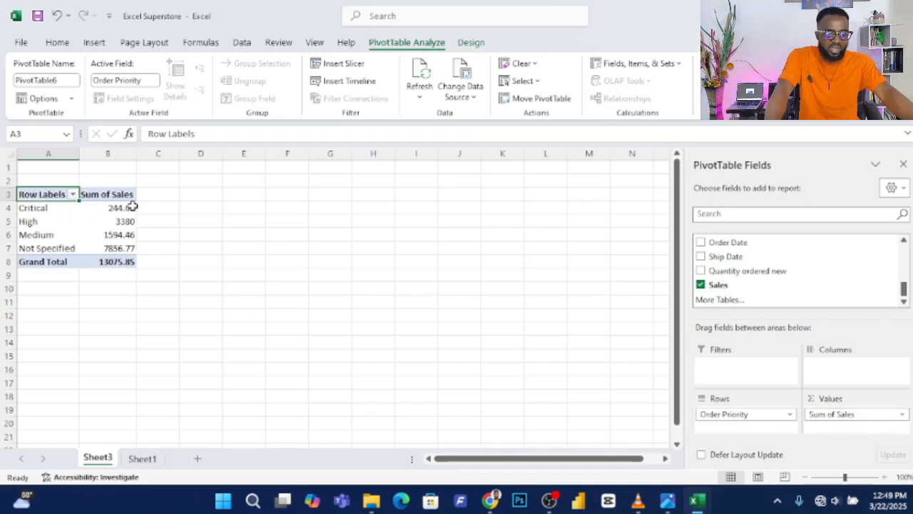
# - Summarize the PivotTable's Sales values by Average instead of Sum
pyautogui.click(903, 414)
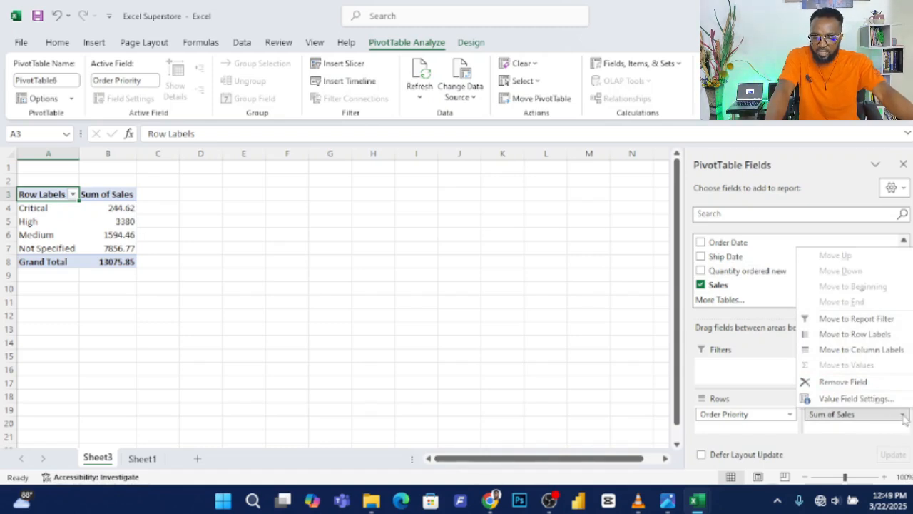
pyautogui.click(856, 399)
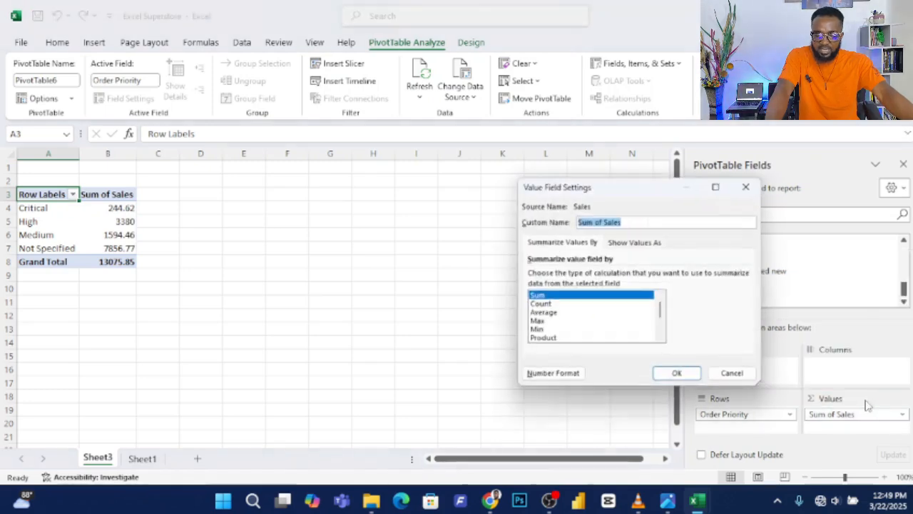
pyautogui.scroll(-1, 545, 321)
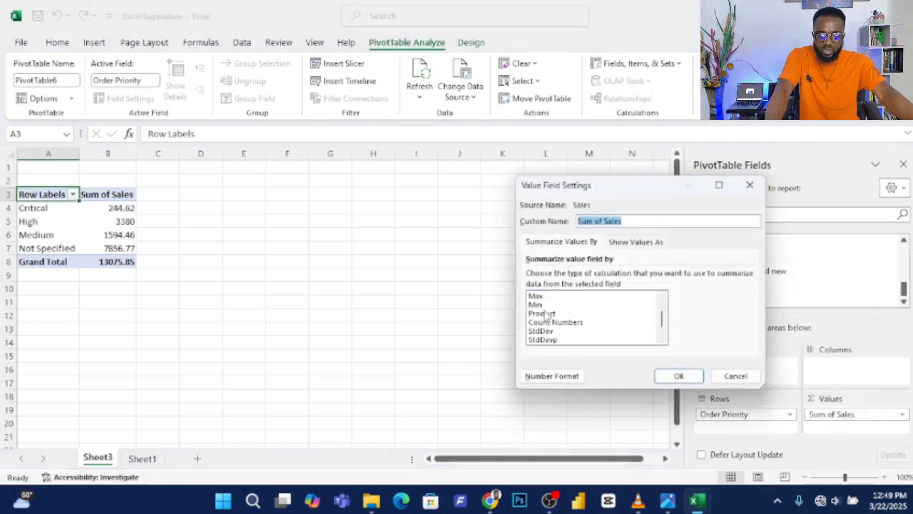
pyautogui.scroll(1, 556, 311)
pyautogui.click(544, 313)
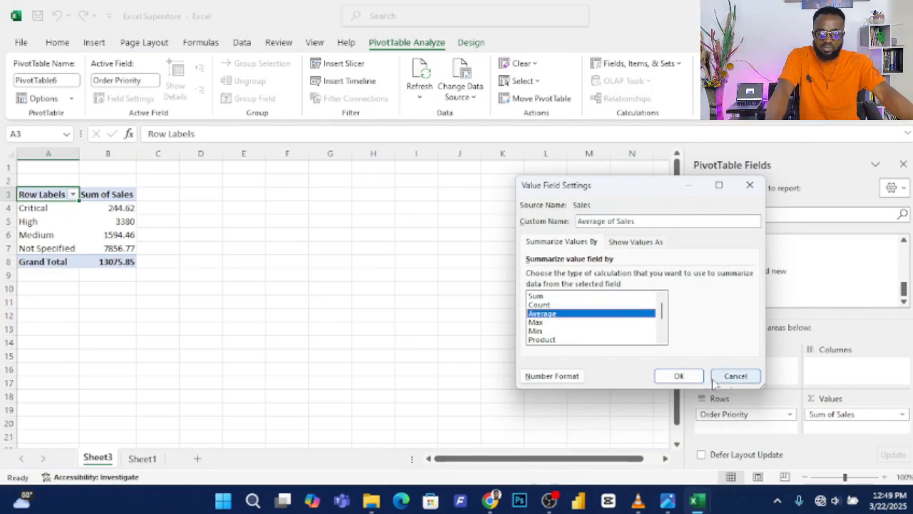
pyautogui.click(680, 375)
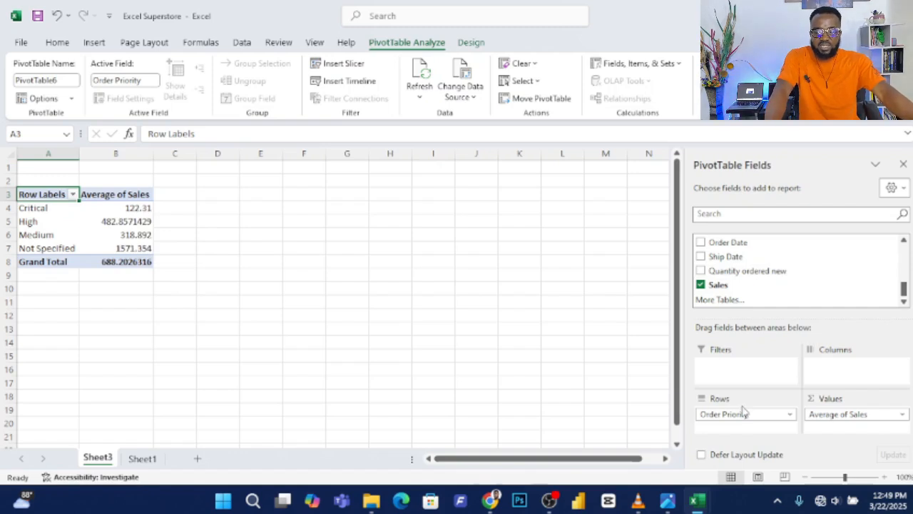
# - Add the City field to the PivotTable rows beneath Order Priority
pyautogui.scroll(5, 738, 267)
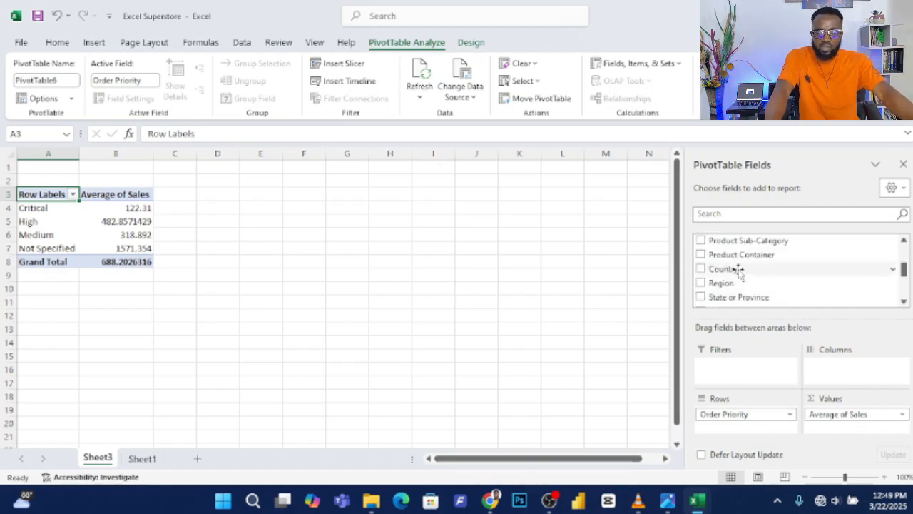
pyautogui.scroll(-2, 742, 279)
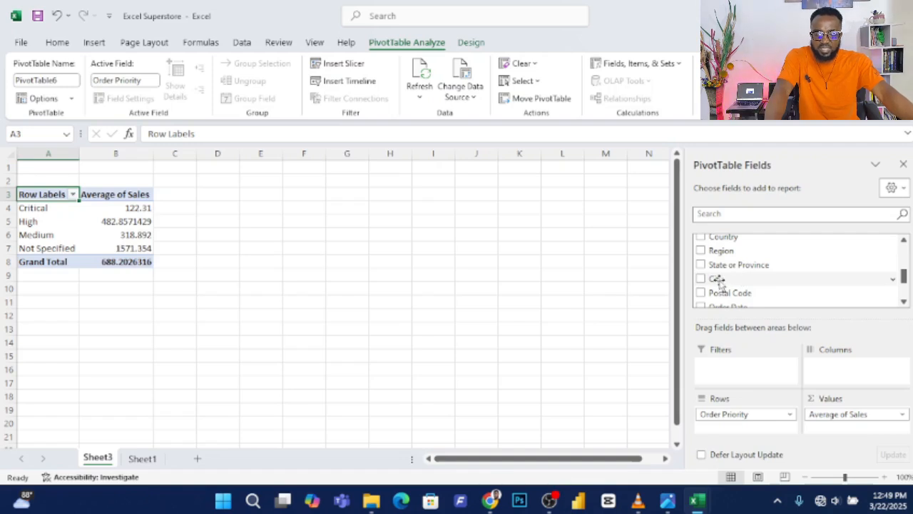
pyautogui.moveTo(717, 279); pyautogui.dragTo(746, 426)
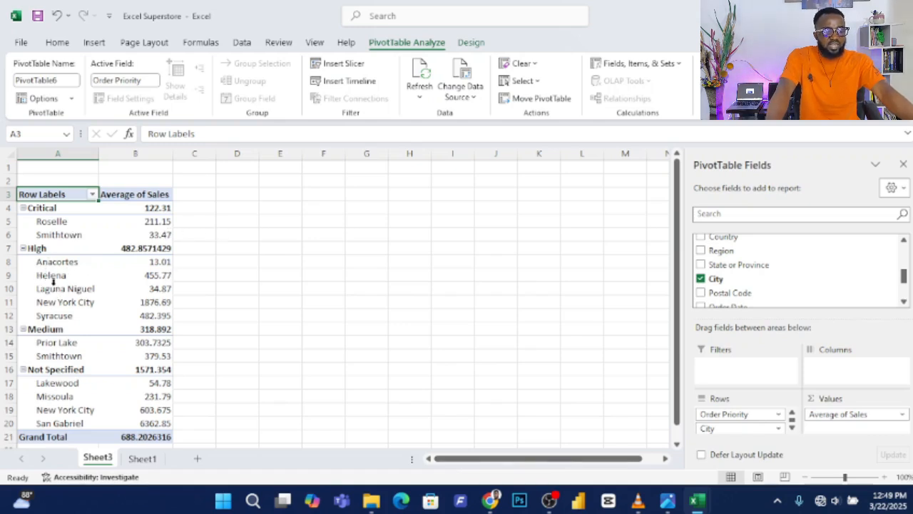
# - Collapse the city details under the Critical, High, Medium and Not Specified priorities in the PivotTable
pyautogui.scroll(-2, 31, 329)
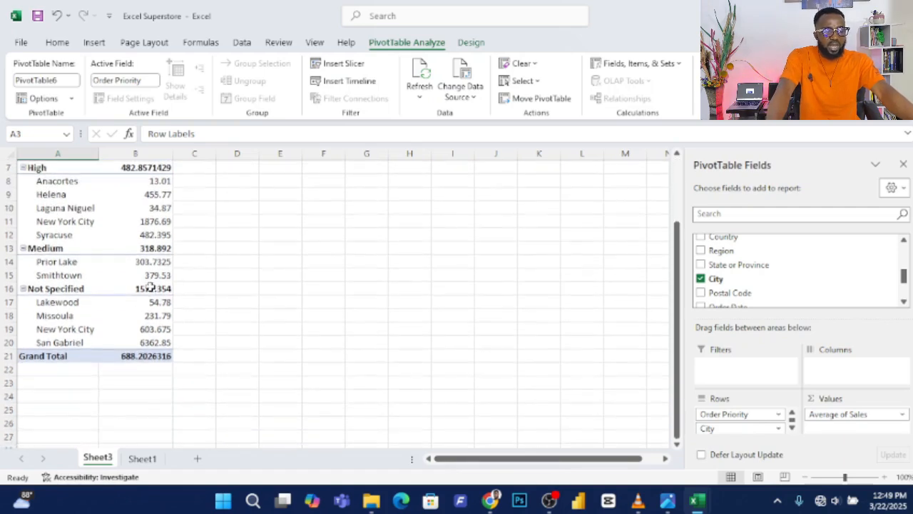
pyautogui.scroll(2, 25, 262)
pyautogui.click(22, 209)
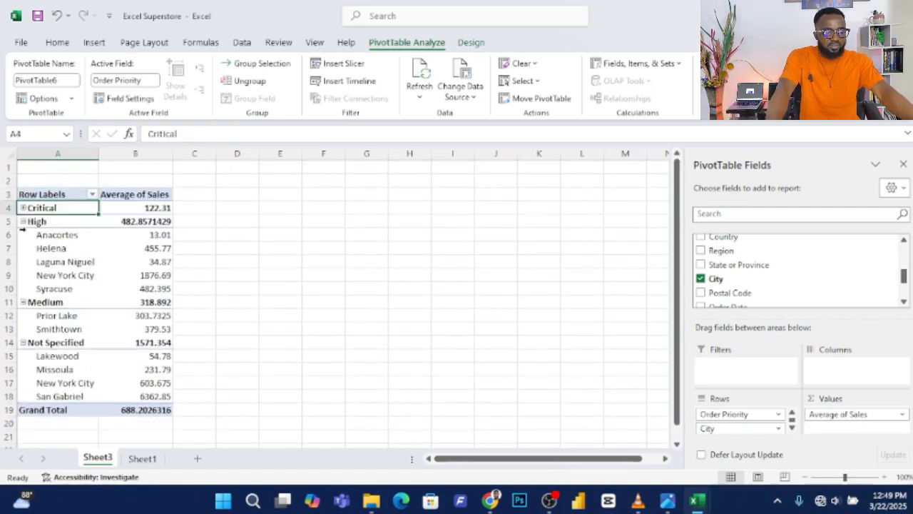
pyautogui.click(23, 222)
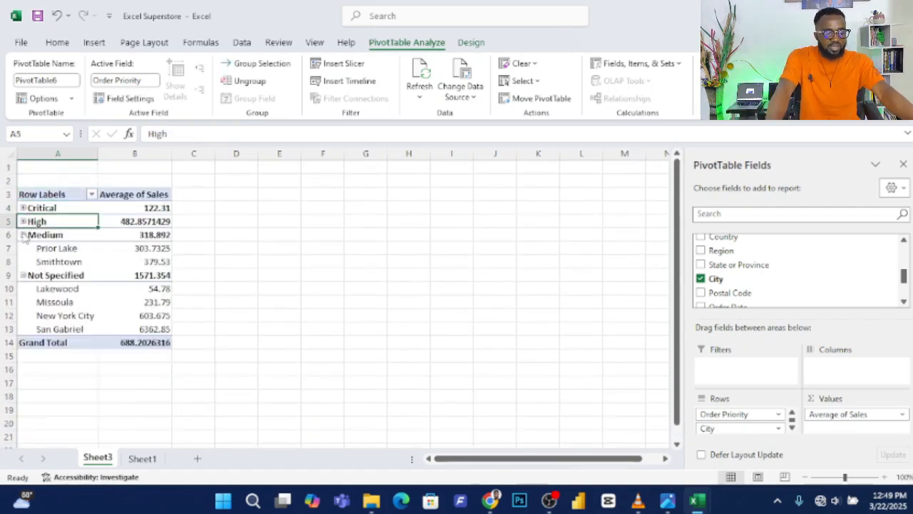
pyautogui.click(23, 235)
pyautogui.click(23, 249)
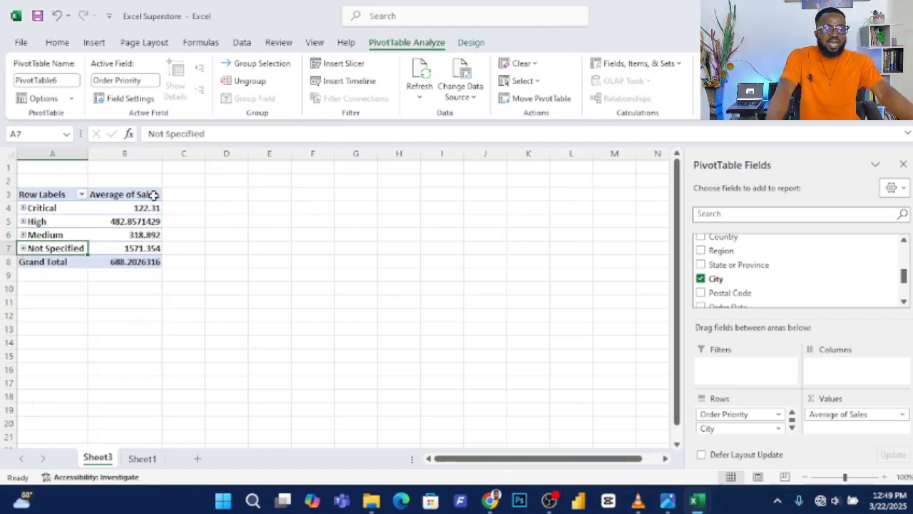
# - Insert a 3-D stacked column PivotChart from the PivotTable and move it away from the table, starting around cell L3
pyautogui.click(40, 193)
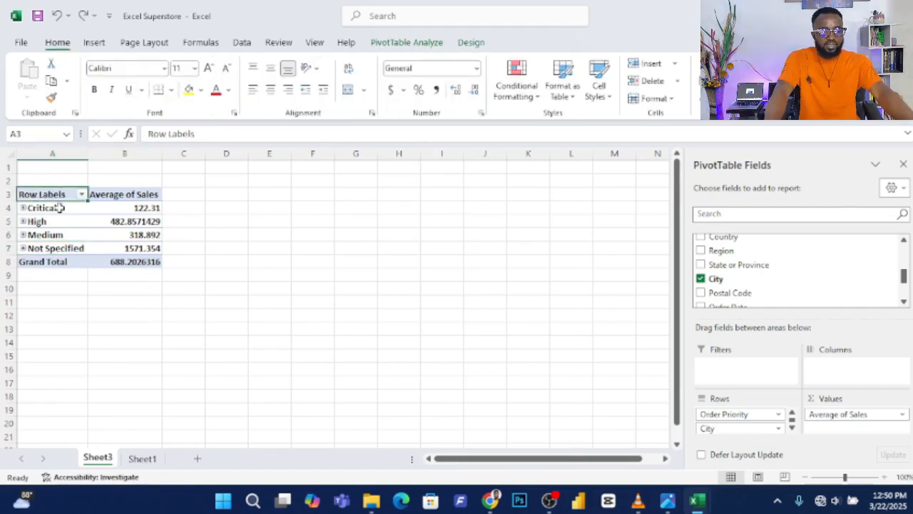
pyautogui.click(95, 43)
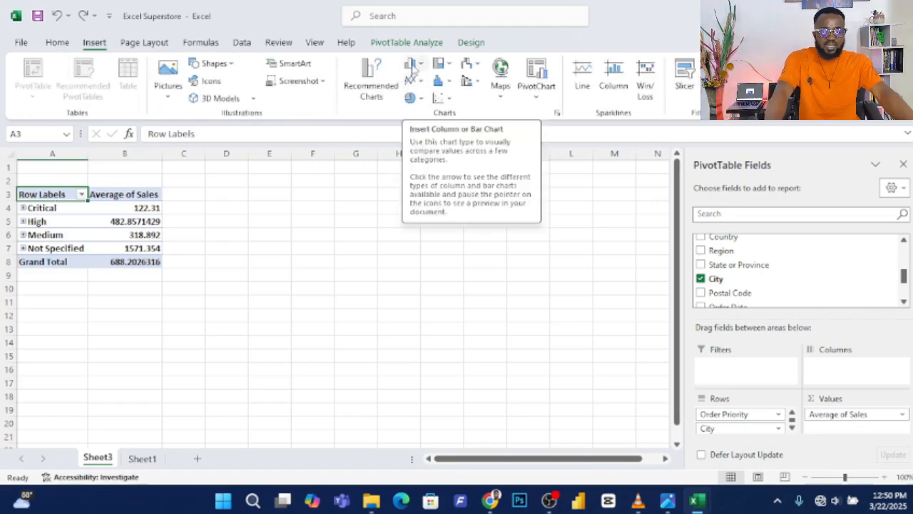
pyautogui.click(419, 65)
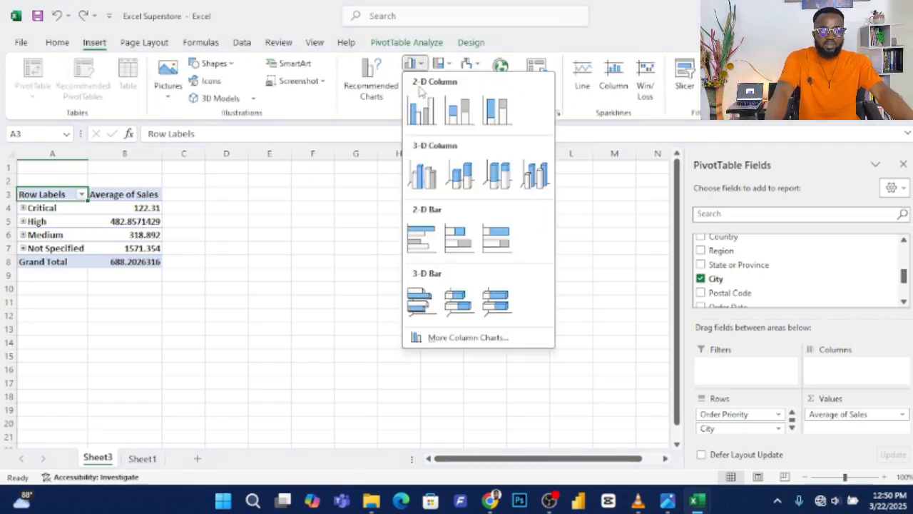
pyautogui.click(460, 174)
pyautogui.click(564, 276)
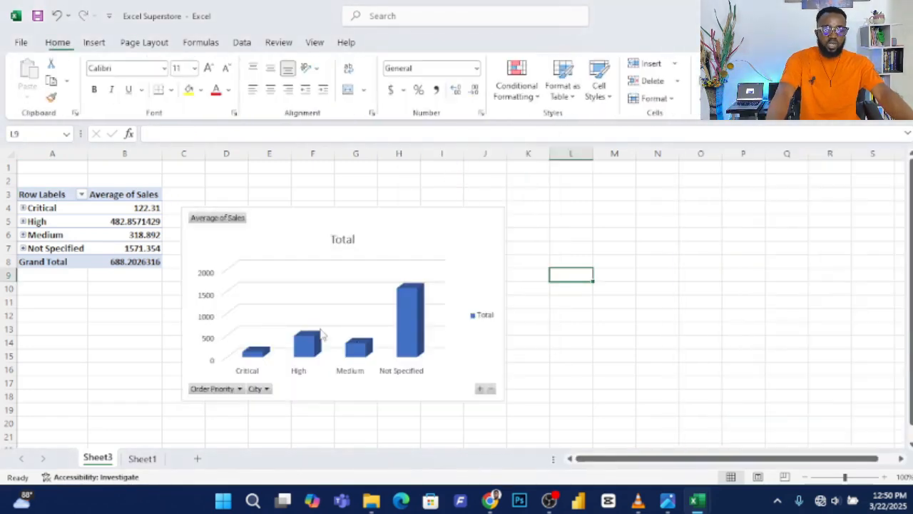
pyautogui.moveTo(336, 222); pyautogui.dragTo(721, 200)
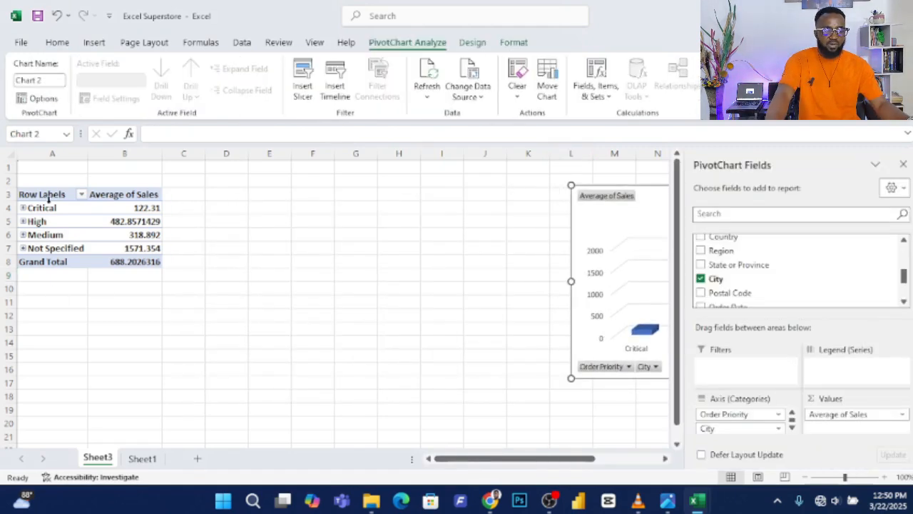
# - Copy the Average of Sales PivotTable in A3:B8 and paste the duplicate at cell D3
pyautogui.moveTo(41, 198); pyautogui.dragTo(157, 261)
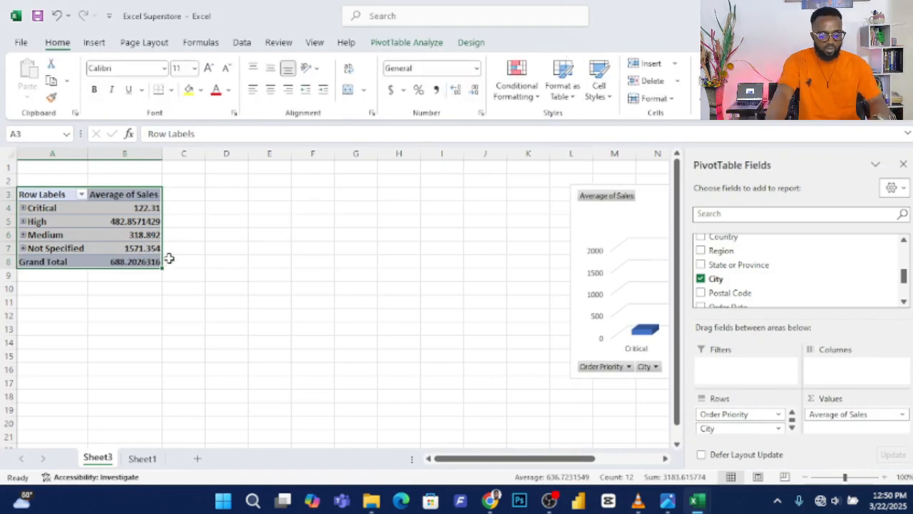
pyautogui.hotkey('ctrl', 'c')
pyautogui.click(227, 197)
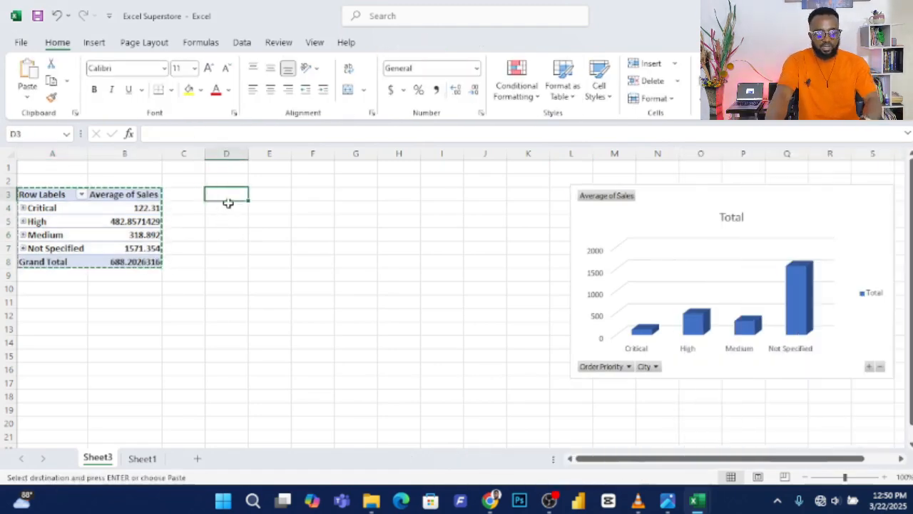
pyautogui.hotkey('ctrl', 'v')
pyautogui.click(347, 208)
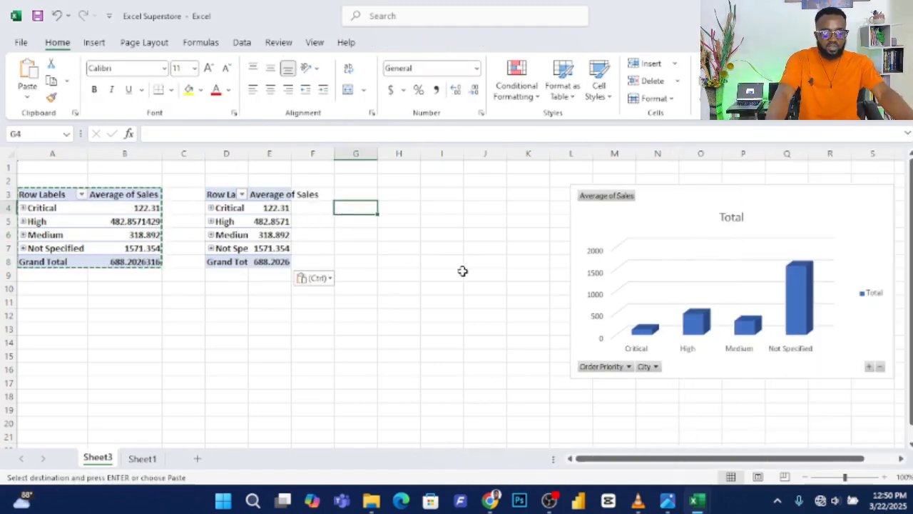
# - Remove Order Priority, City and Average of Sales from the duplicated PivotTable at D3
pyautogui.click(254, 195)
pyautogui.click(227, 195)
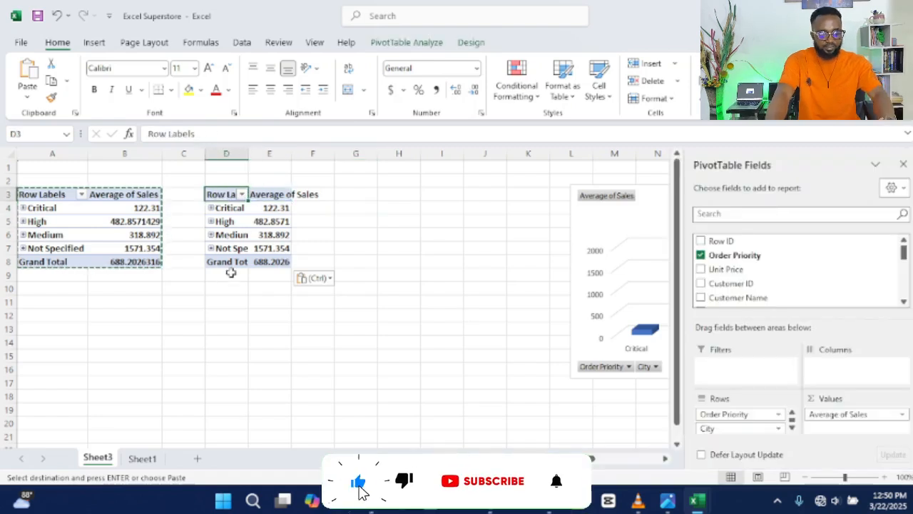
pyautogui.press('Escape')
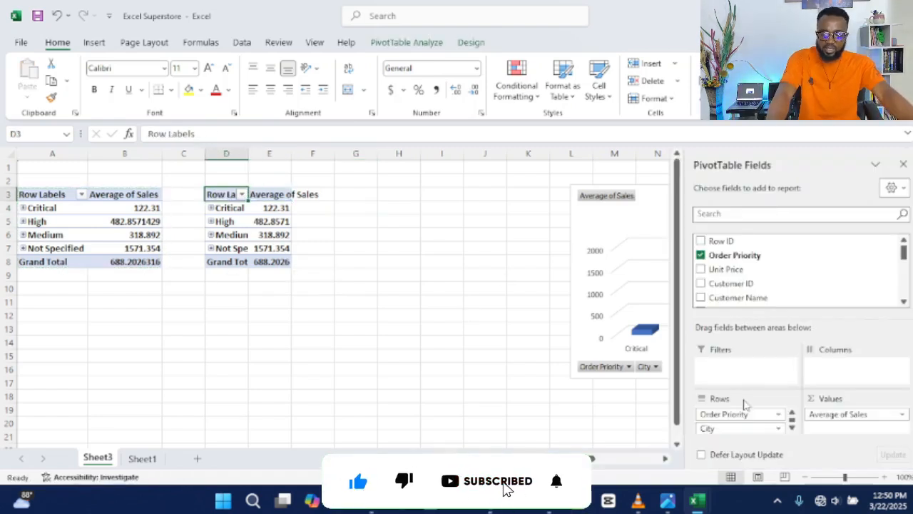
pyautogui.moveTo(747, 412); pyautogui.dragTo(606, 415)
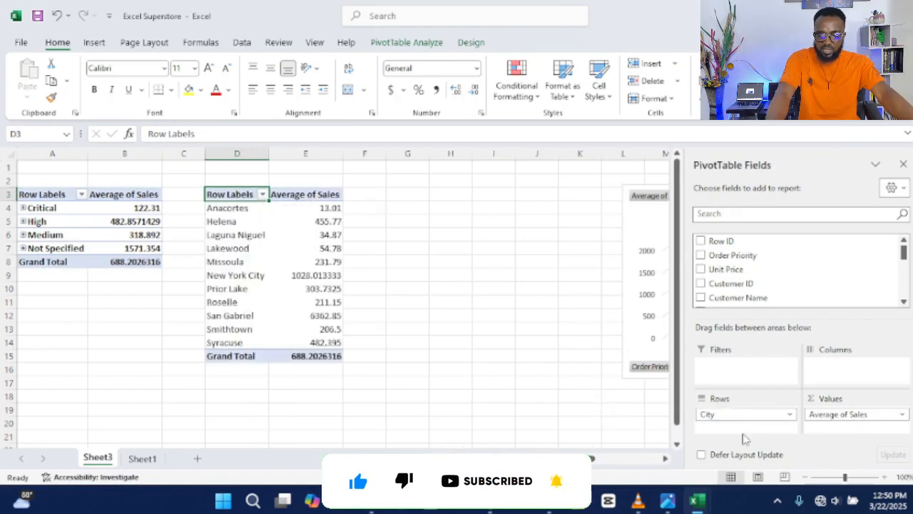
pyautogui.moveTo(734, 417); pyautogui.dragTo(607, 415)
pyautogui.moveTo(846, 416); pyautogui.dragTo(624, 347)
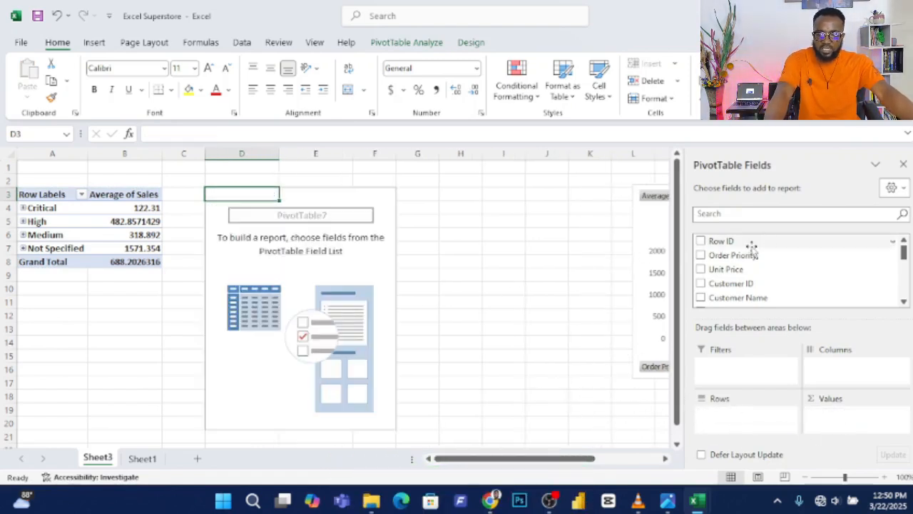
# - Add Region to the rows and Sales to the values of the empty PivotTable at D3
pyautogui.scroll(-3, 756, 278)
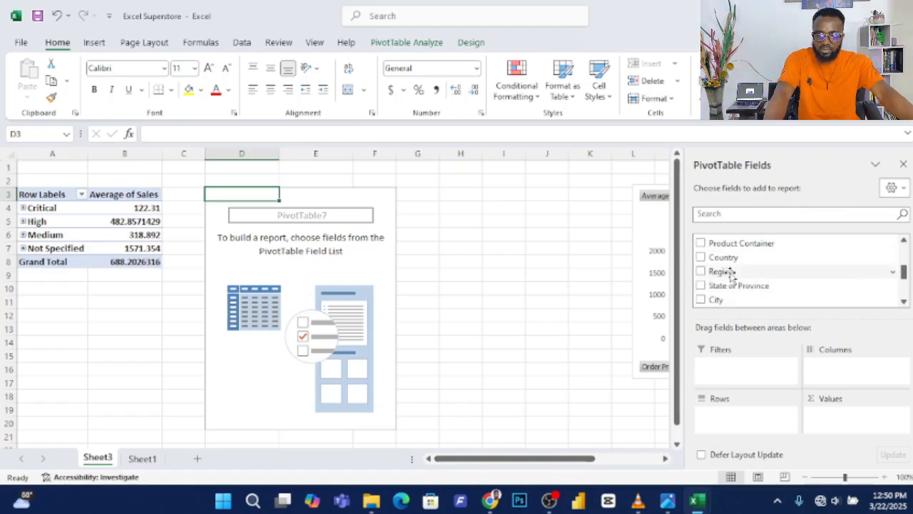
pyautogui.moveTo(729, 273); pyautogui.dragTo(735, 420)
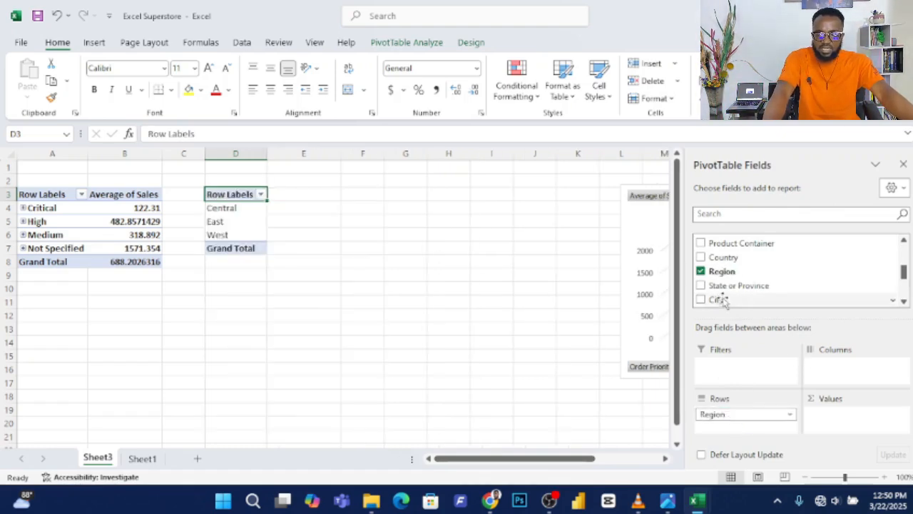
pyautogui.scroll(-1, 730, 295)
pyautogui.scroll(-1, 745, 289)
pyautogui.scroll(-1, 746, 289)
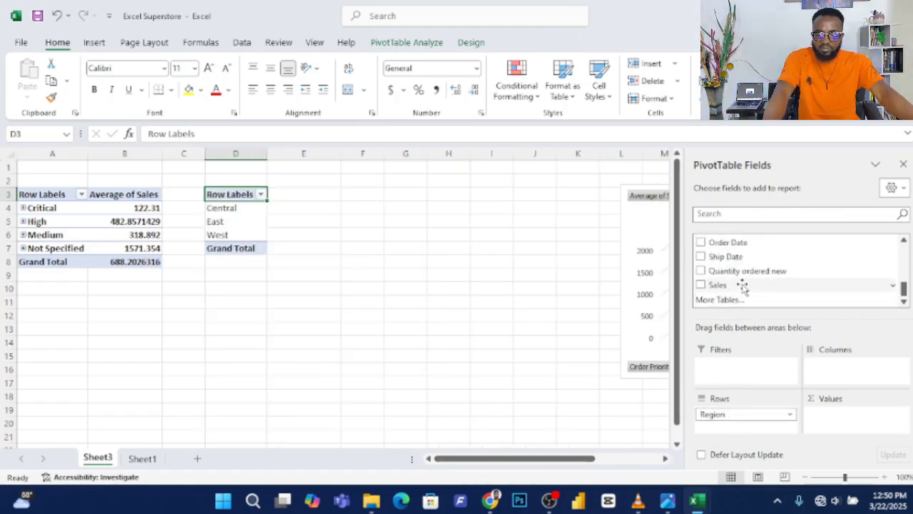
pyautogui.moveTo(737, 287); pyautogui.dragTo(857, 424)
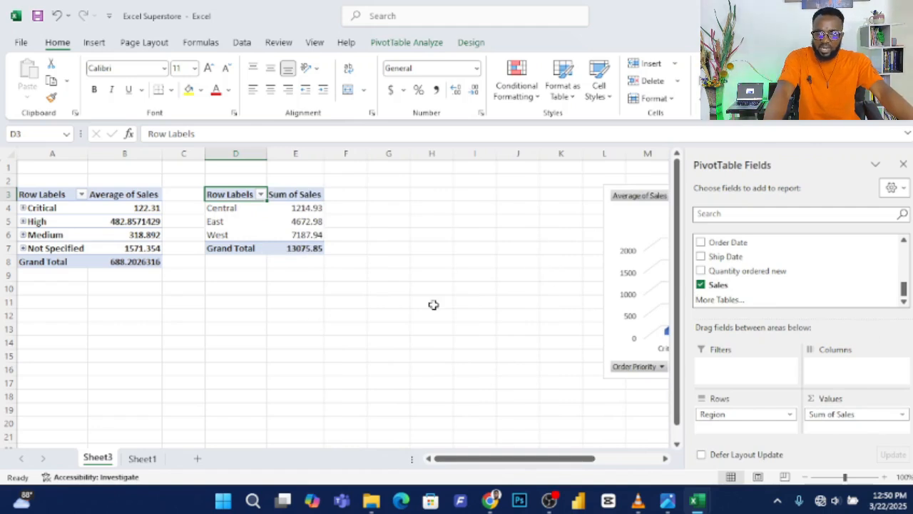
# - Copy the region sales PivotTable in D3:E7 and paste the duplicate at cell A11
pyautogui.click(52, 289)
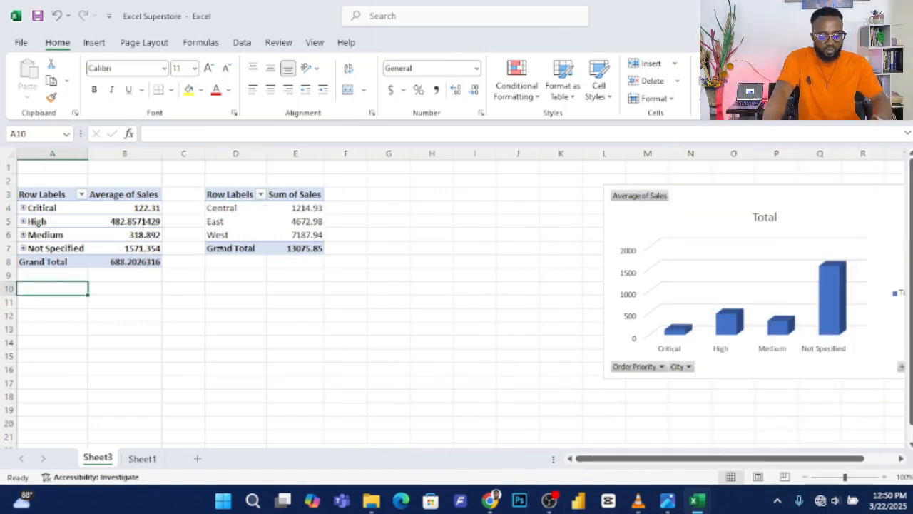
pyautogui.moveTo(208, 195); pyautogui.dragTo(299, 258)
pyautogui.hotkey('ctrl', 'c')
pyautogui.click(66, 300)
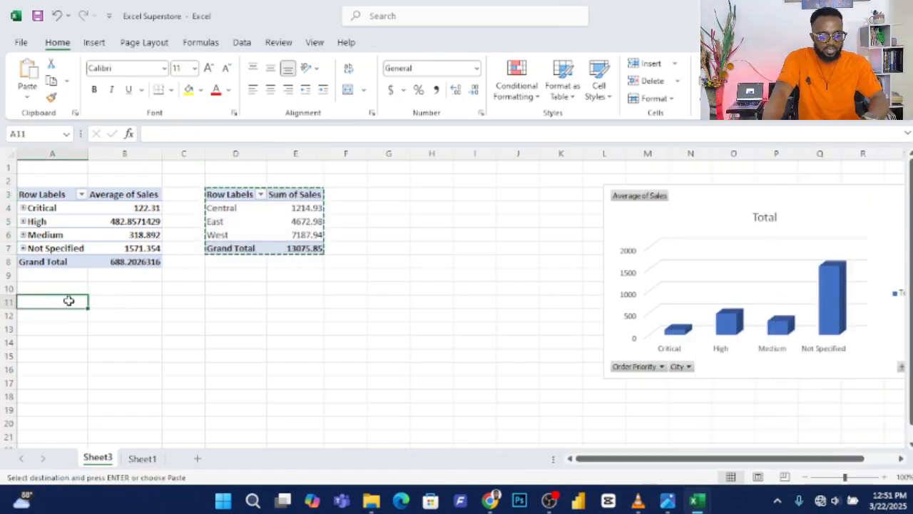
pyautogui.hotkey('ctrl', 'v')
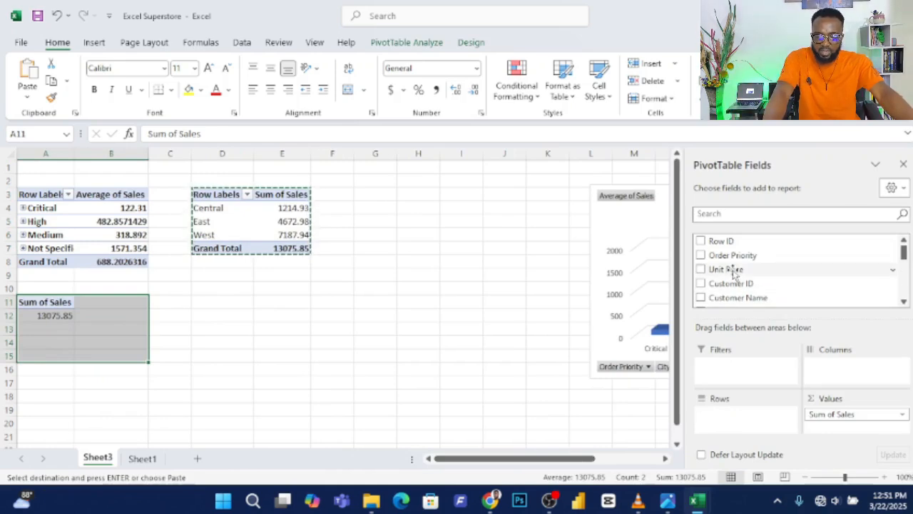
# - Replace Region with City in the rows of the PivotTable at A11
pyautogui.scroll(-1, 735, 269)
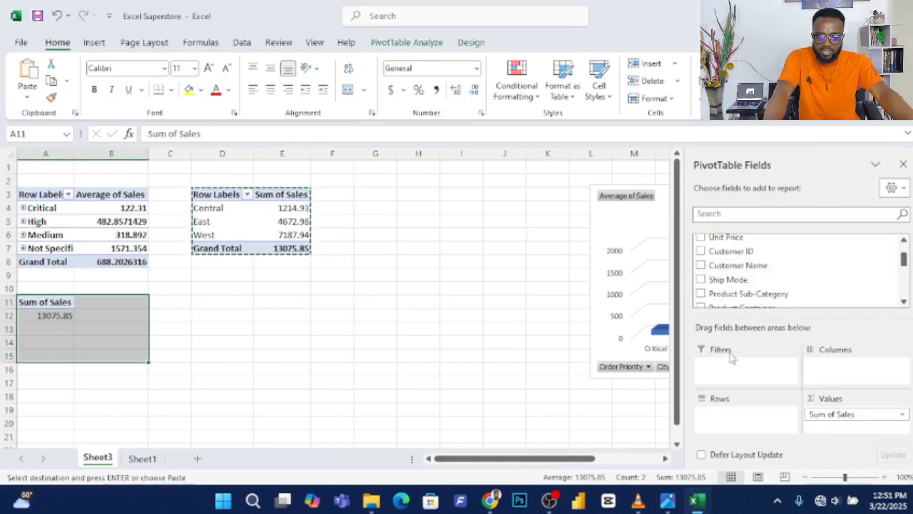
pyautogui.scroll(-4, 756, 283)
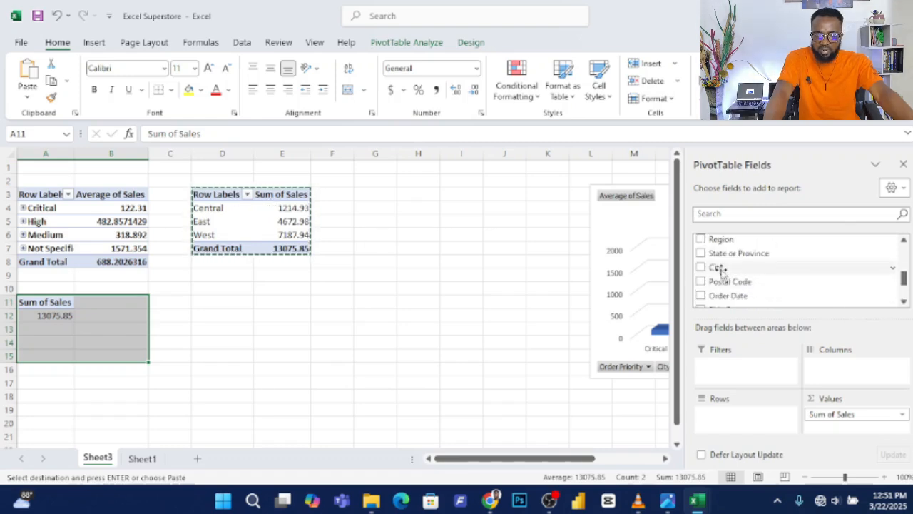
pyautogui.moveTo(720, 269); pyautogui.dragTo(739, 420)
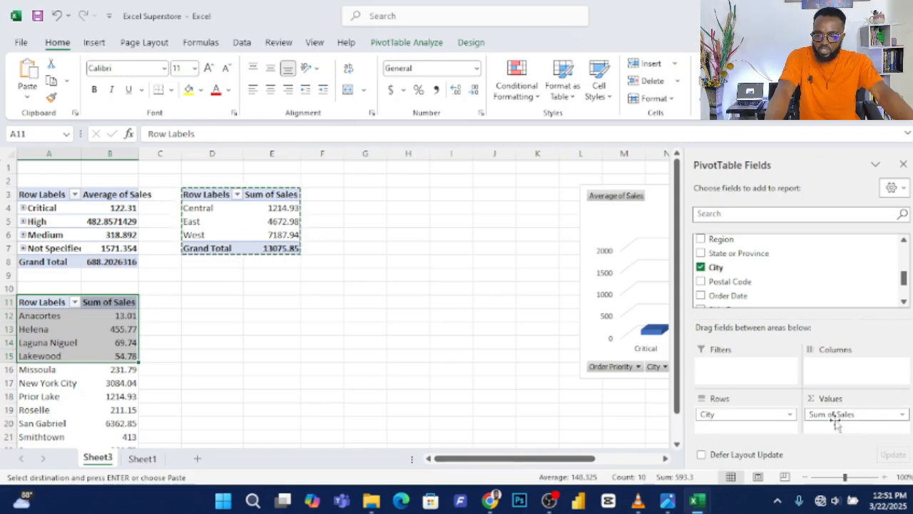
# - Review the sales listed per city in the PivotTable starting at A11
pyautogui.click(200, 314)
pyautogui.scroll(-2, 88, 339)
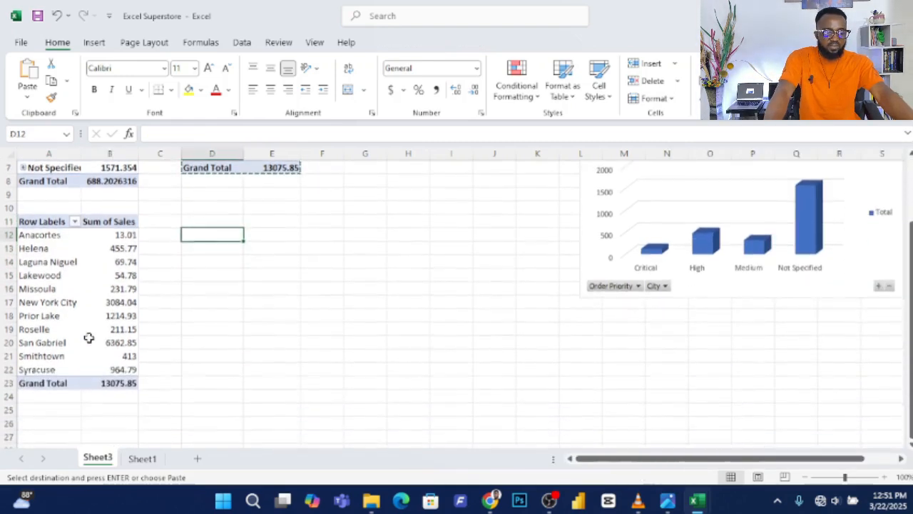
pyautogui.scroll(1, 88, 339)
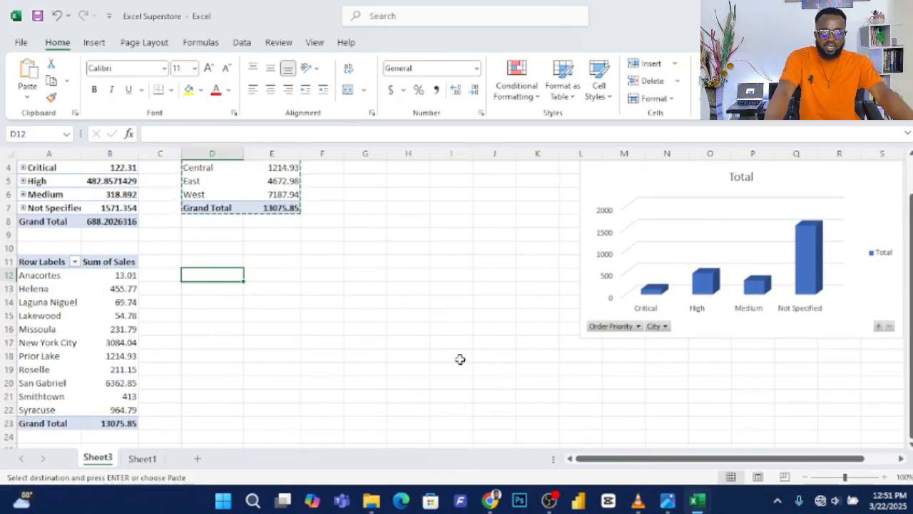
pyautogui.click(20, 302)
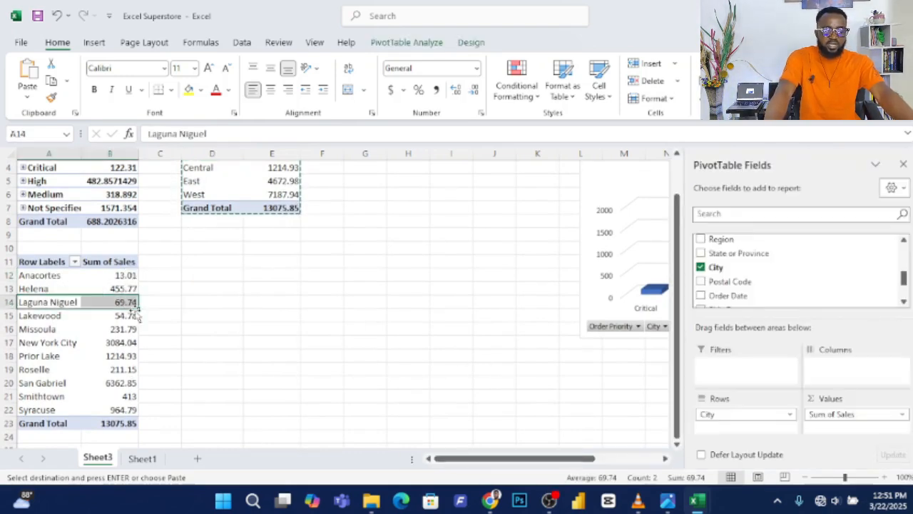
pyautogui.scroll(2, 202, 312)
pyautogui.scroll(-2, 202, 311)
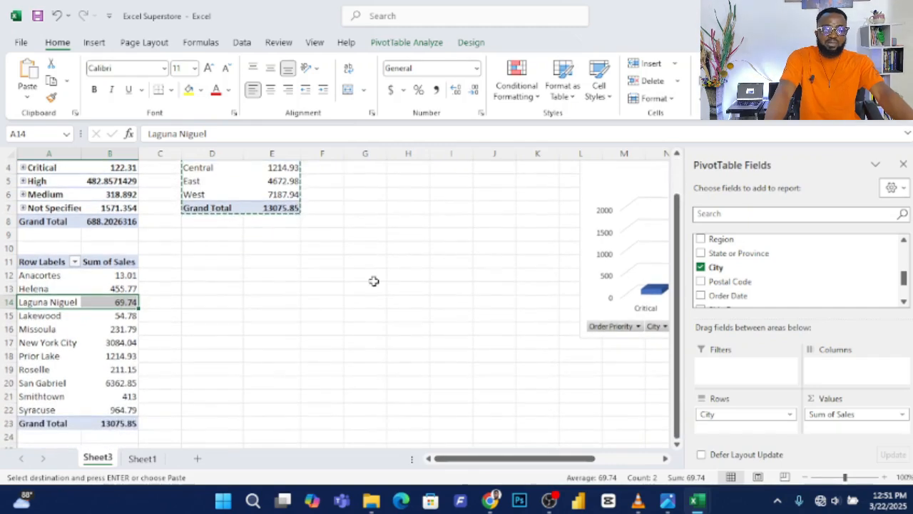
pyautogui.click(369, 277)
# - Insert a 2-D pie PivotChart from the city sales PivotTable at A11
pyautogui.click(36, 262)
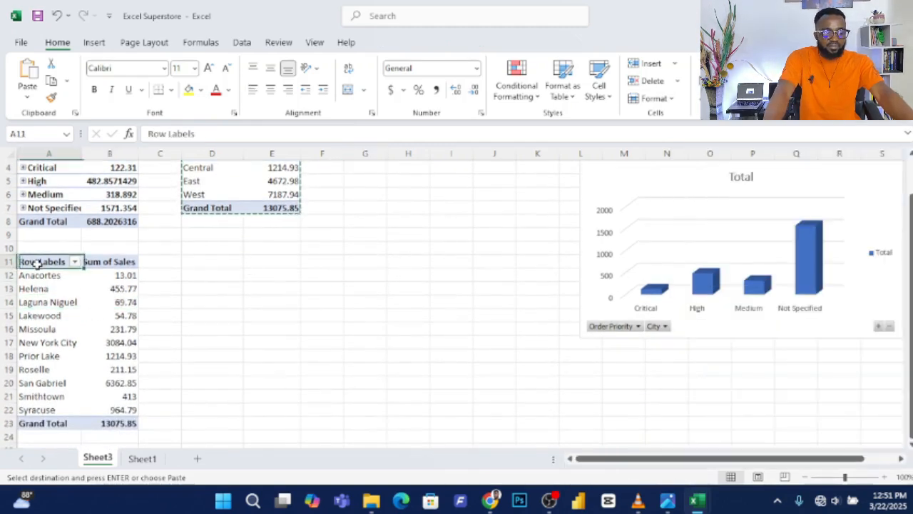
pyautogui.click(99, 44)
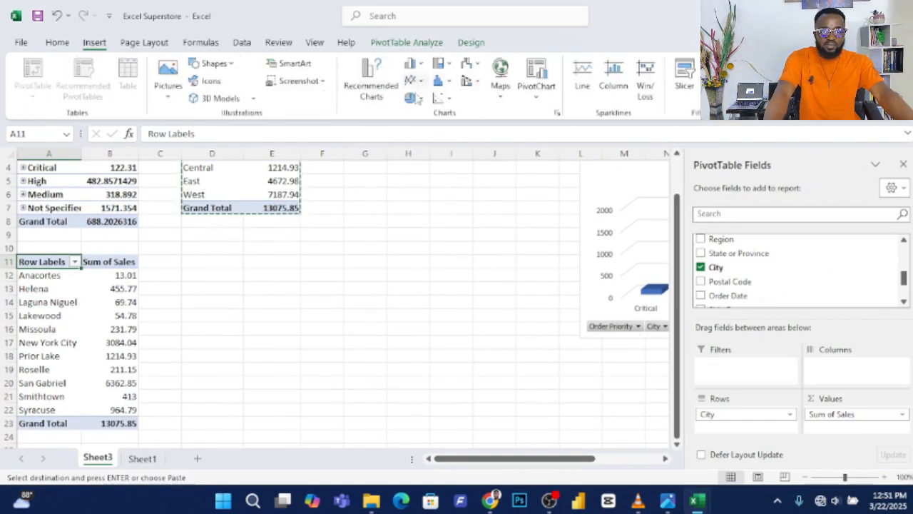
pyautogui.click(420, 99)
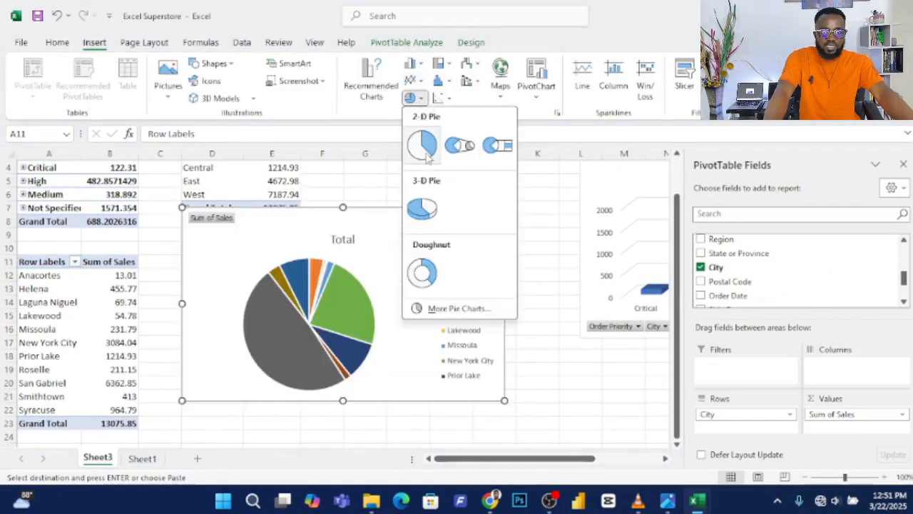
pyautogui.click(422, 147)
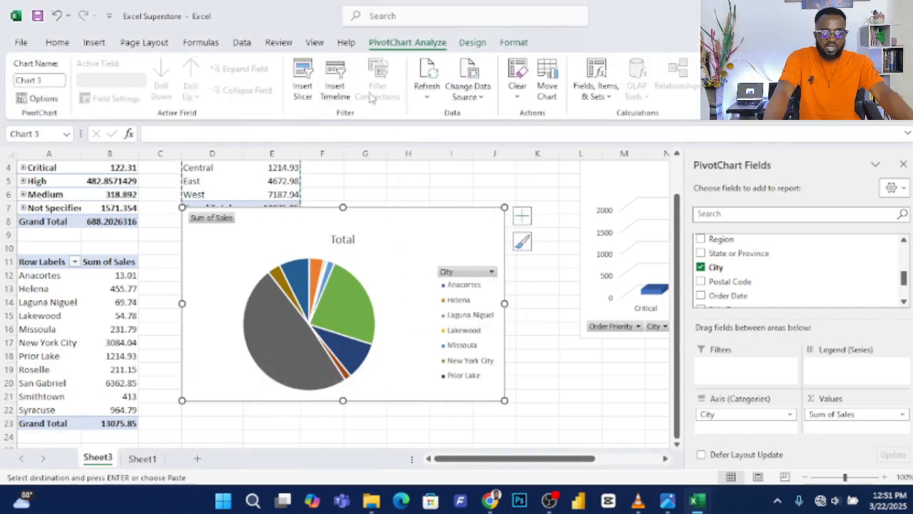
# - Change the city sales PivotChart from a pie to a line chart
pyautogui.click(87, 44)
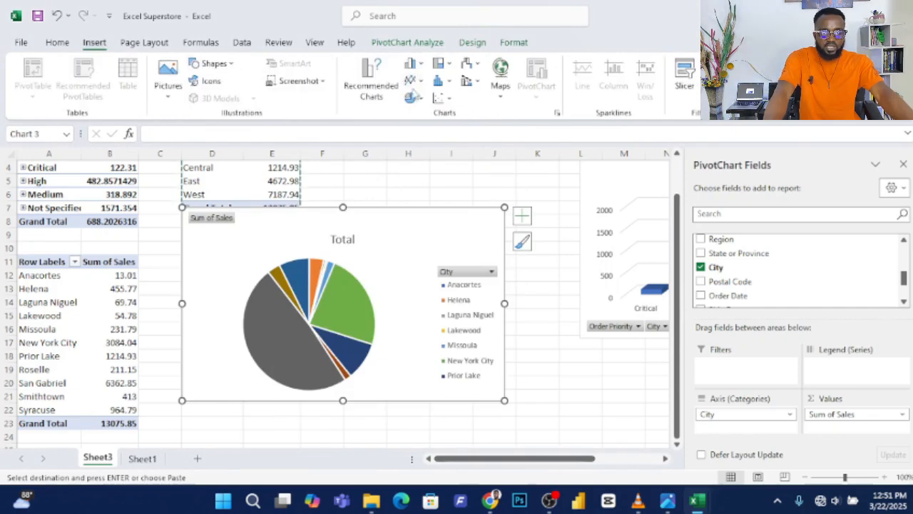
pyautogui.click(413, 80)
pyautogui.click(423, 127)
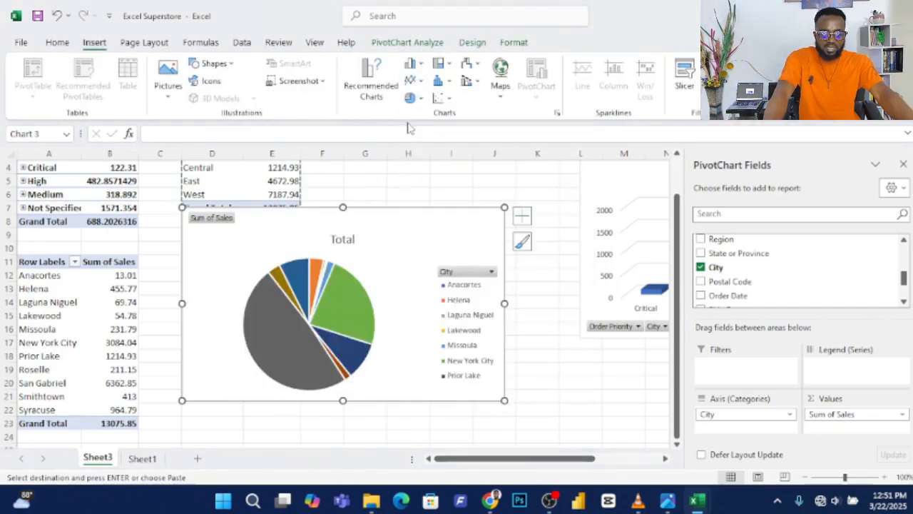
pyautogui.click(535, 354)
pyautogui.click(375, 314)
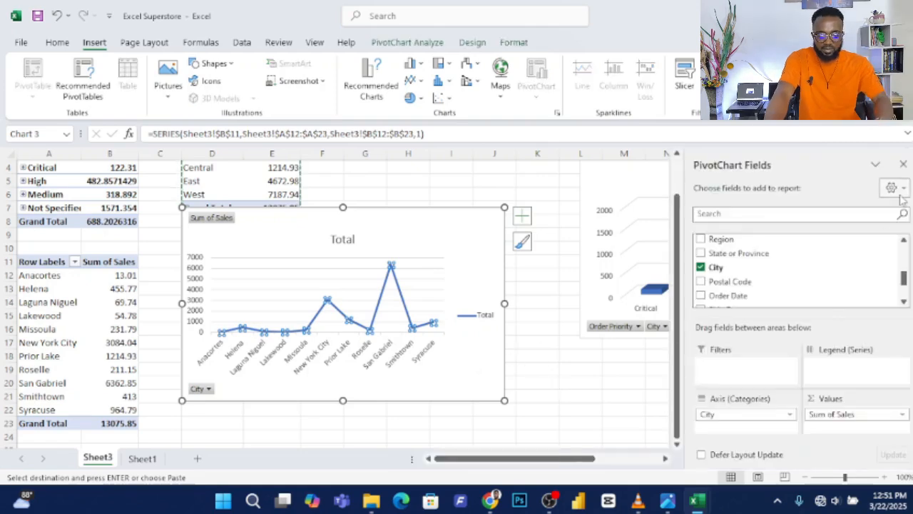
# - Close the PivotChart field list and move the city line chart clear of the PivotTables, starting around cell F4
pyautogui.click(903, 164)
pyautogui.click(468, 244)
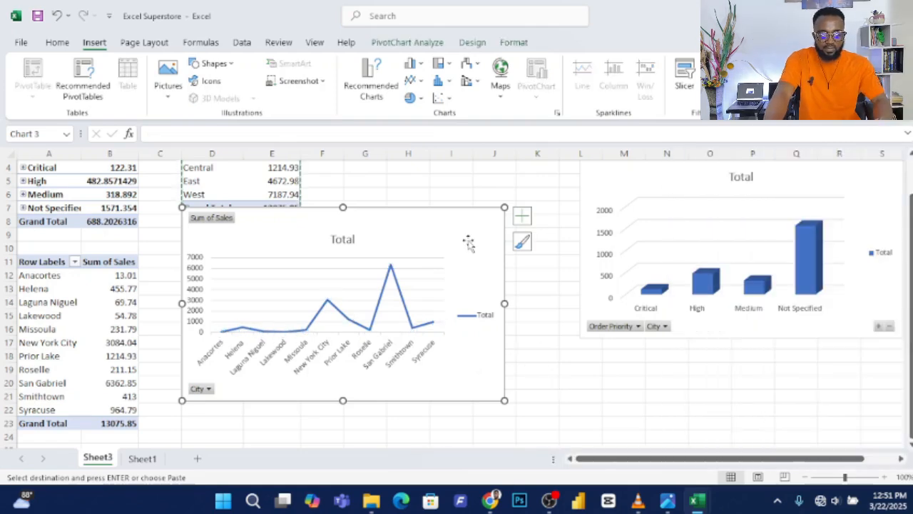
pyautogui.moveTo(468, 243); pyautogui.dragTo(591, 200)
# - Insert a 2-D pie PivotChart from the region sales PivotTable at D3
pyautogui.click(212, 181)
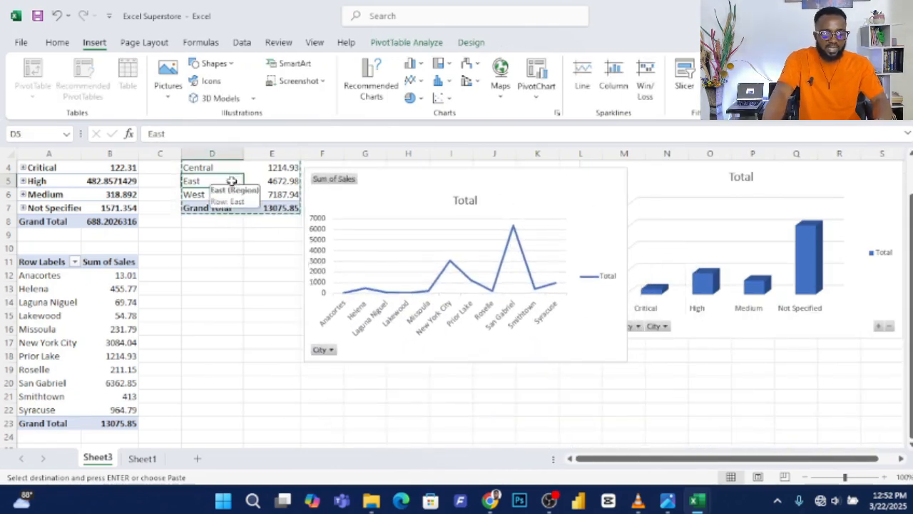
pyautogui.scroll(1, 303, 238)
pyautogui.scroll(1, 303, 238)
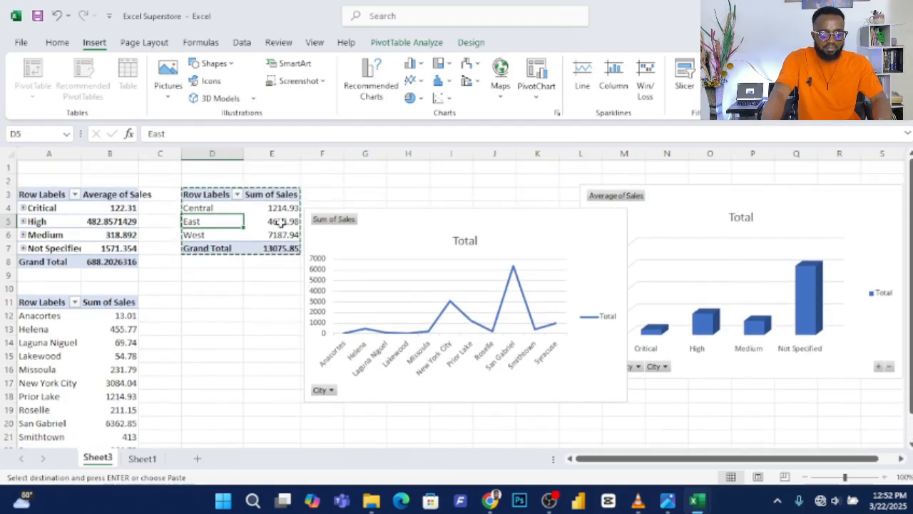
pyautogui.click(411, 98)
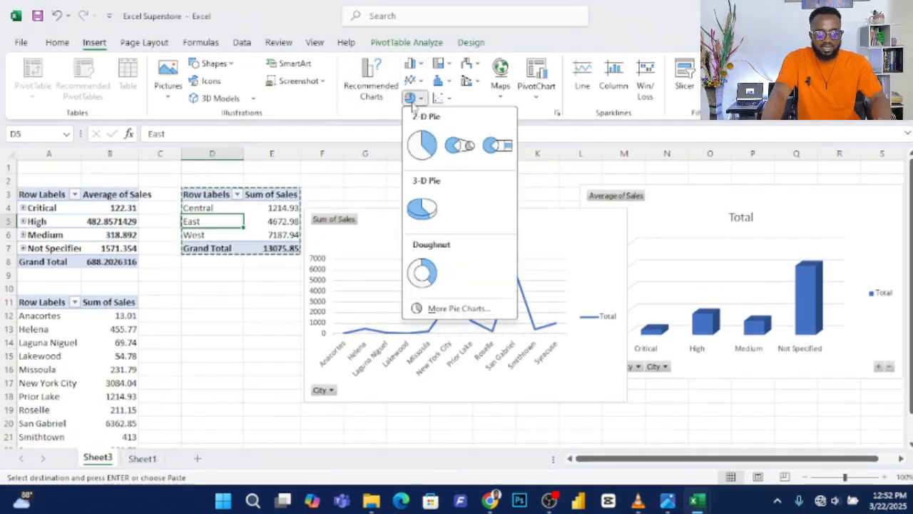
pyautogui.click(426, 145)
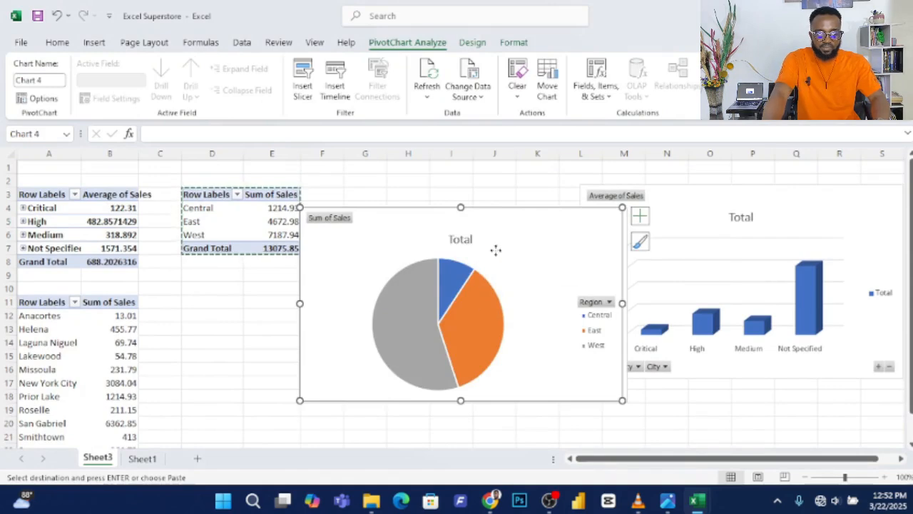
# - Move the region pie chart below the city line chart, starting around cell F17
pyautogui.moveTo(495, 250); pyautogui.dragTo(516, 334)
pyautogui.scroll(-2, 522, 324)
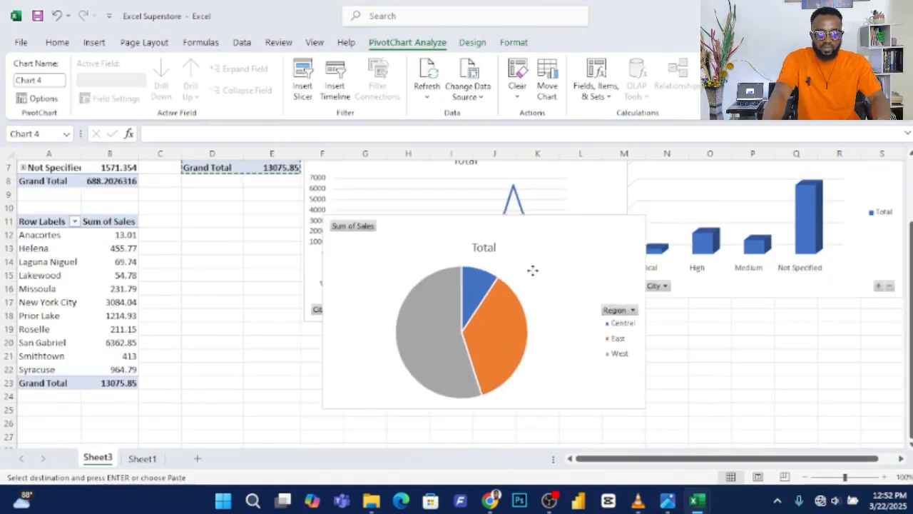
pyautogui.moveTo(532, 269); pyautogui.dragTo(524, 333)
pyautogui.scroll(2, 625, 293)
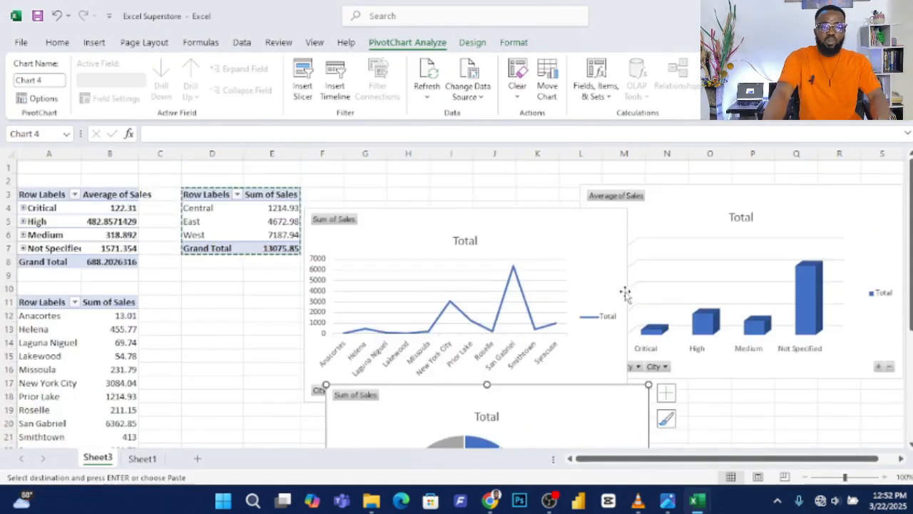
# - Add a new worksheet to the workbook and hide its gridlines
pyautogui.scroll(-2, 625, 291)
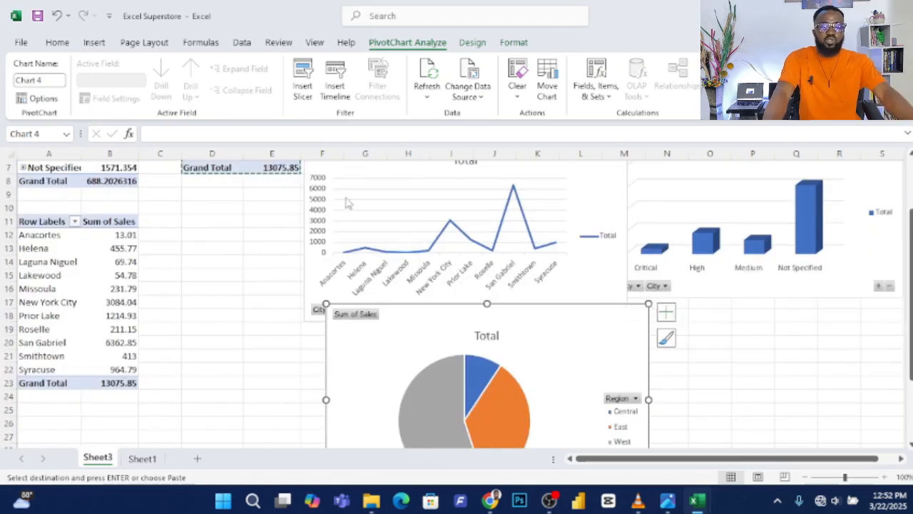
pyautogui.click(197, 459)
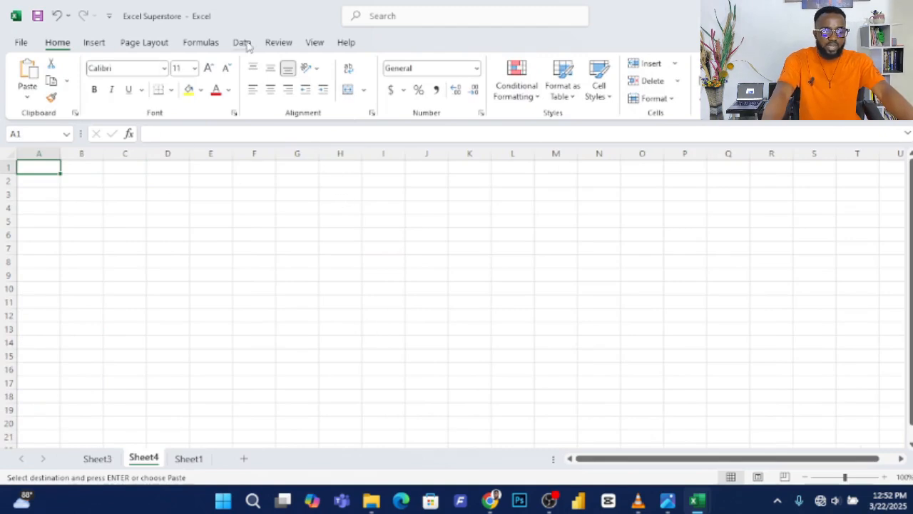
pyautogui.click(314, 43)
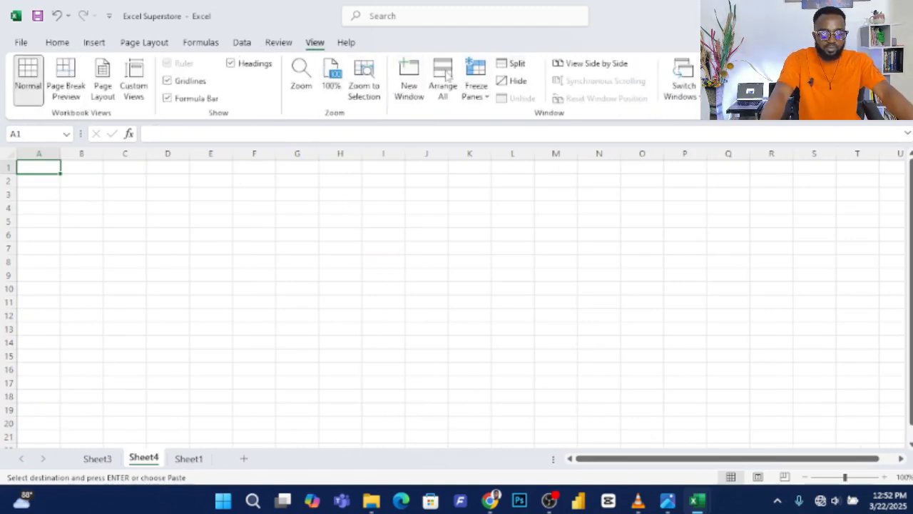
pyautogui.click(168, 81)
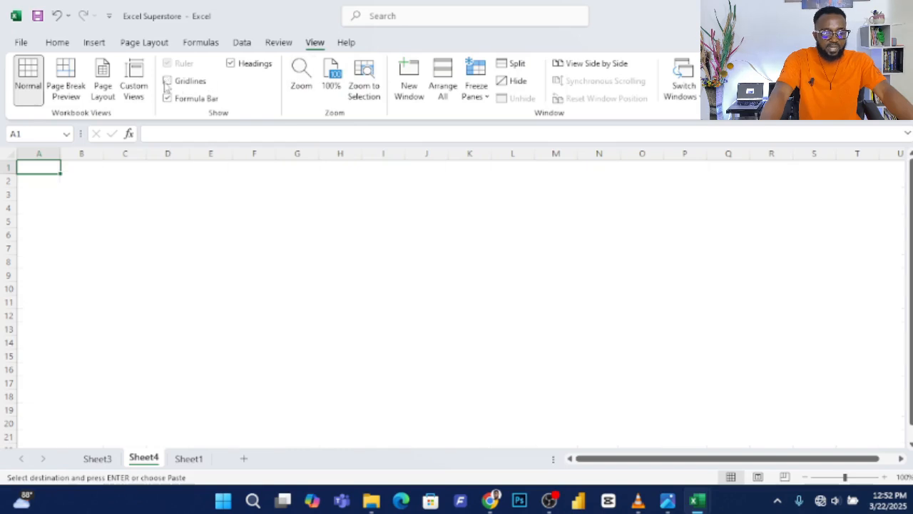
pyautogui.click(333, 215)
# - Cut the city sales line chart from Sheet3, paste it into Sheet4 and place it starting at cell A1
pyautogui.click(99, 459)
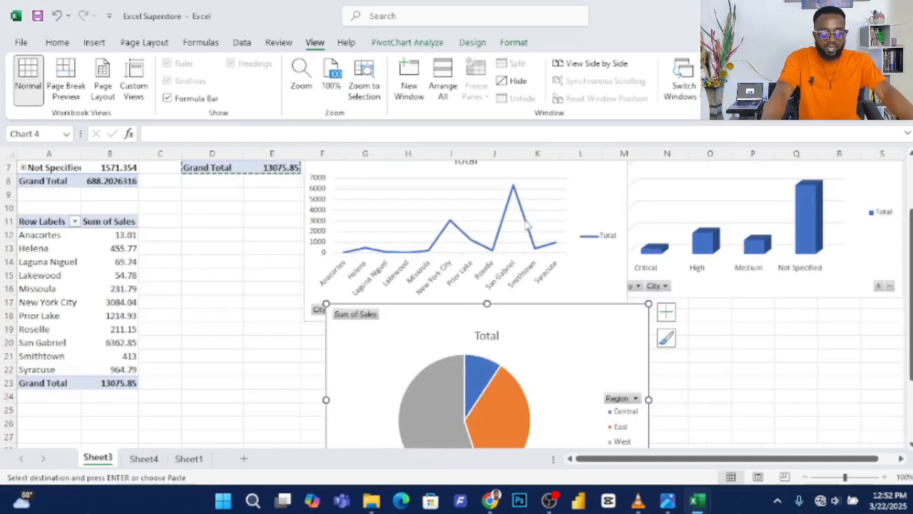
pyautogui.click(566, 205)
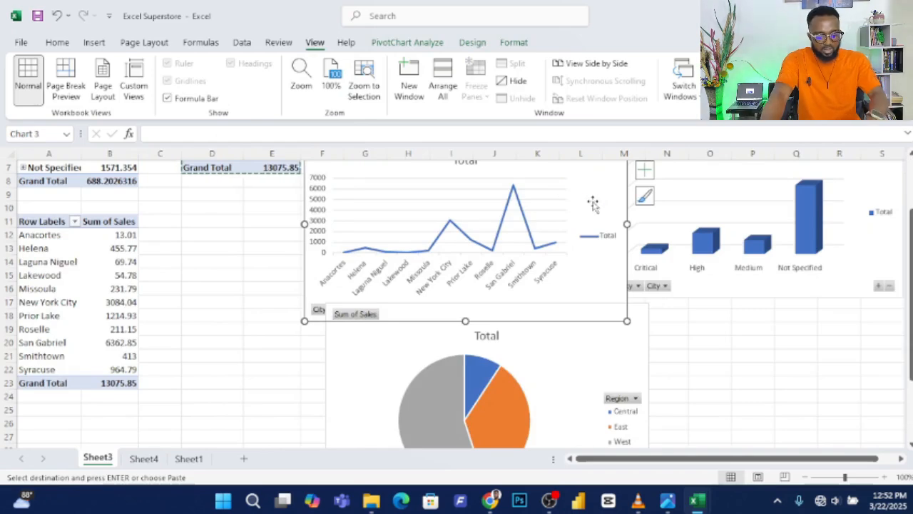
pyautogui.press('Delete')
pyautogui.click(156, 458)
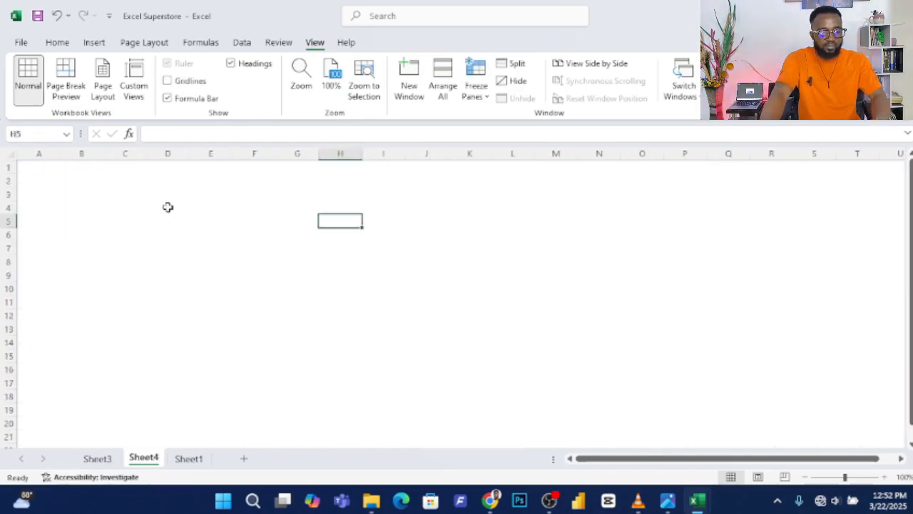
pyautogui.hotkey('ctrl', 'v')
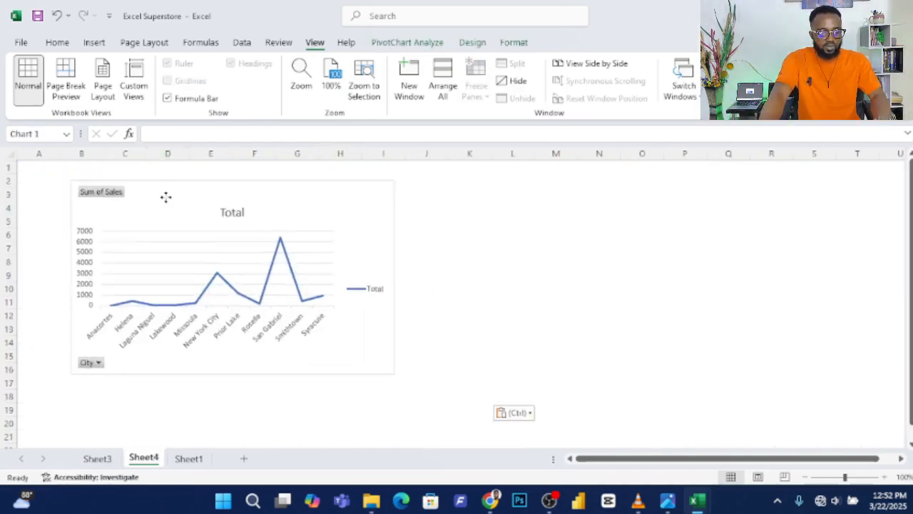
pyautogui.moveTo(165, 197); pyautogui.dragTo(112, 179)
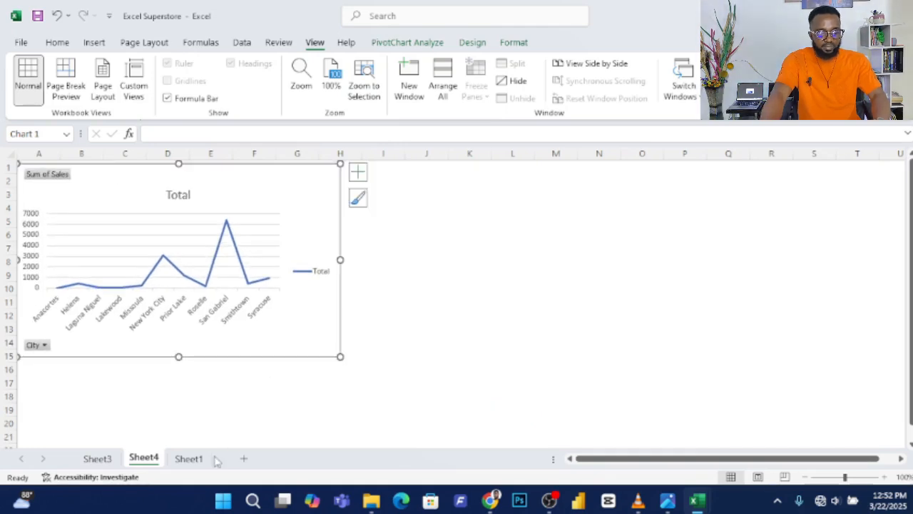
# - Cut the region pie chart from Sheet3, paste it into Sheet4 and place it beside the line chart, starting around H1
pyautogui.click(97, 458)
pyautogui.click(532, 315)
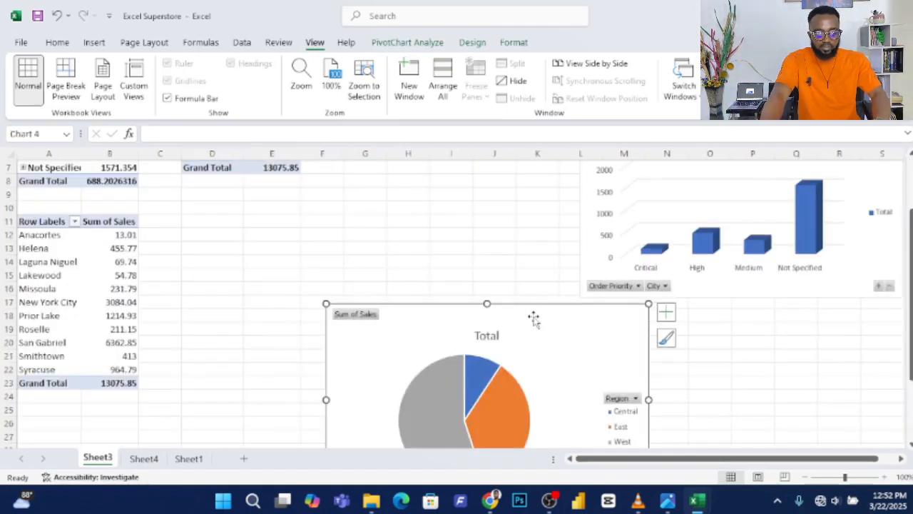
pyautogui.hotkey('ctrl', 'x')
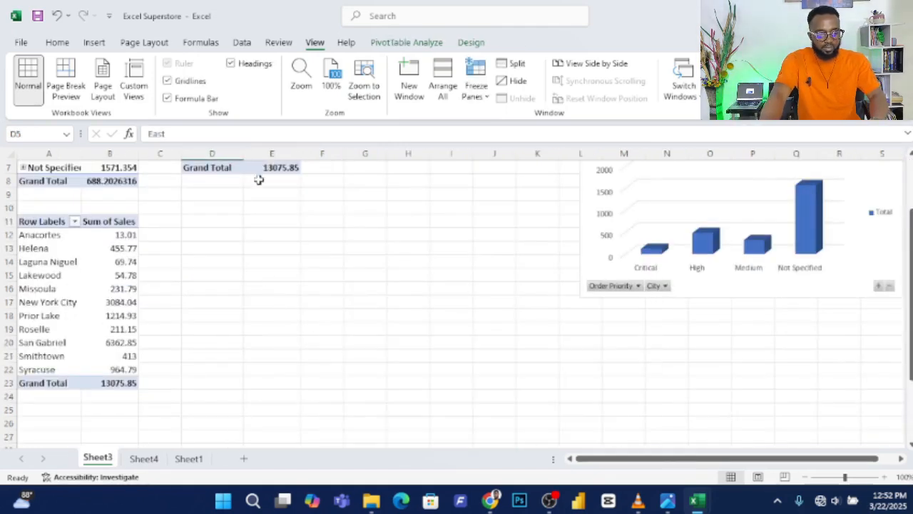
pyautogui.click(187, 459)
pyautogui.click(143, 458)
pyautogui.click(472, 236)
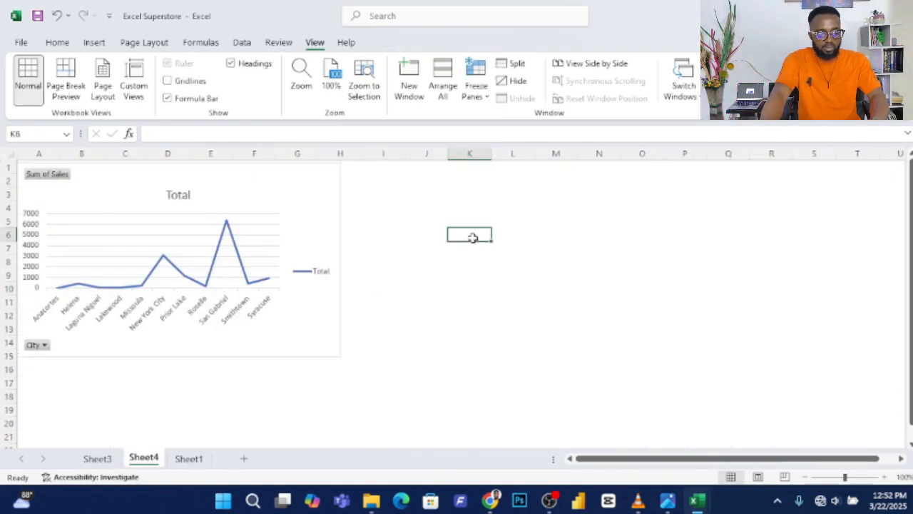
pyautogui.hotkey('ctrl', 'v')
pyautogui.moveTo(520, 265); pyautogui.dragTo(399, 196)
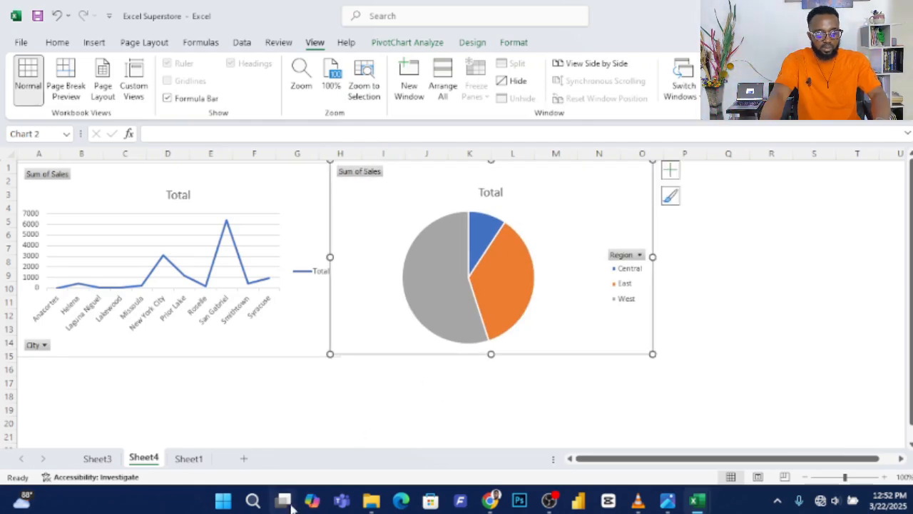
# - Cut the order priority column chart from Sheet3, paste it into Sheet4 and place it beside the region pie chart
pyautogui.click(90, 459)
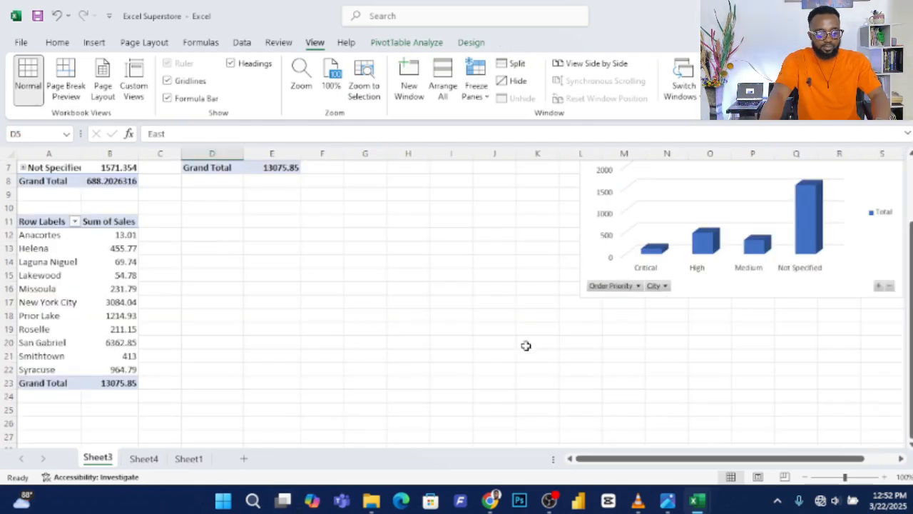
pyautogui.click(866, 194)
pyautogui.hotkey('ctrl', 'x')
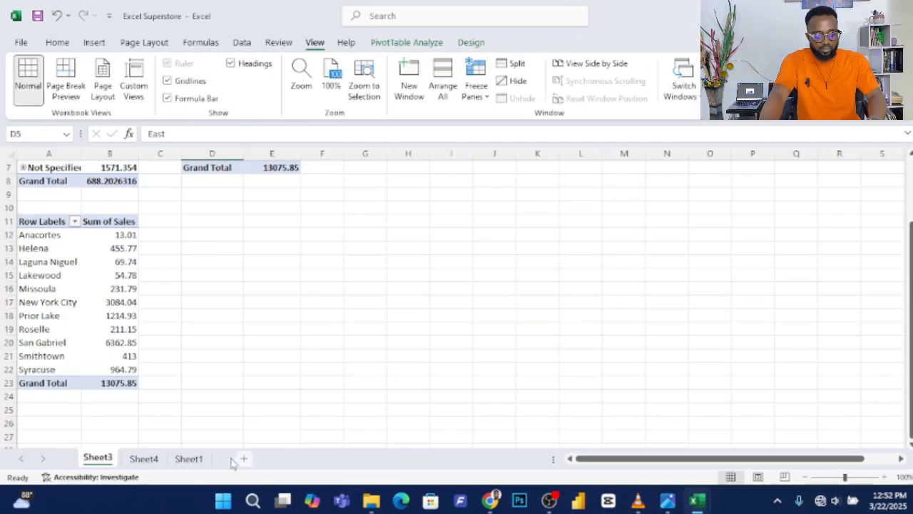
pyautogui.click(146, 459)
pyautogui.click(778, 242)
pyautogui.hotkey('ctrl', 'v')
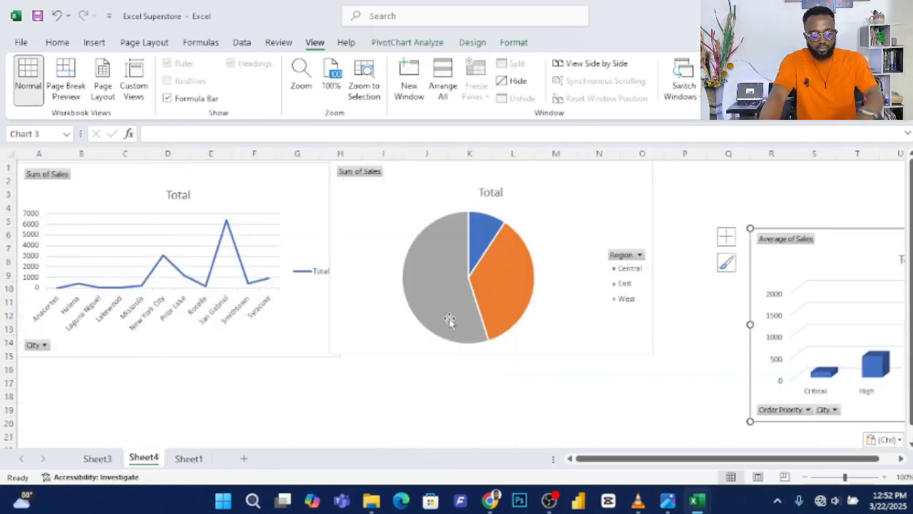
pyautogui.moveTo(846, 249); pyautogui.dragTo(742, 185)
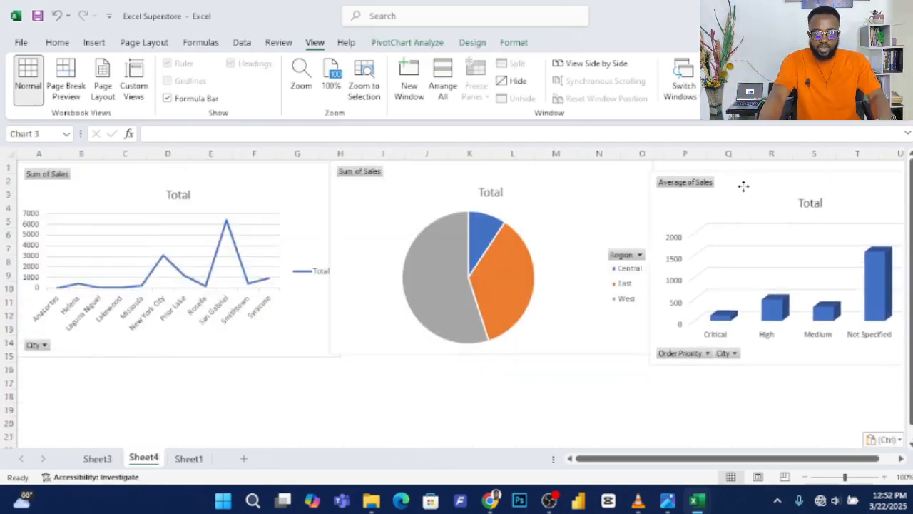
# - Narrow the region pie chart to end around column M and move the order priority column chart up against it at row 1
pyautogui.click(579, 254)
pyautogui.moveTo(652, 354); pyautogui.dragTo(558, 351)
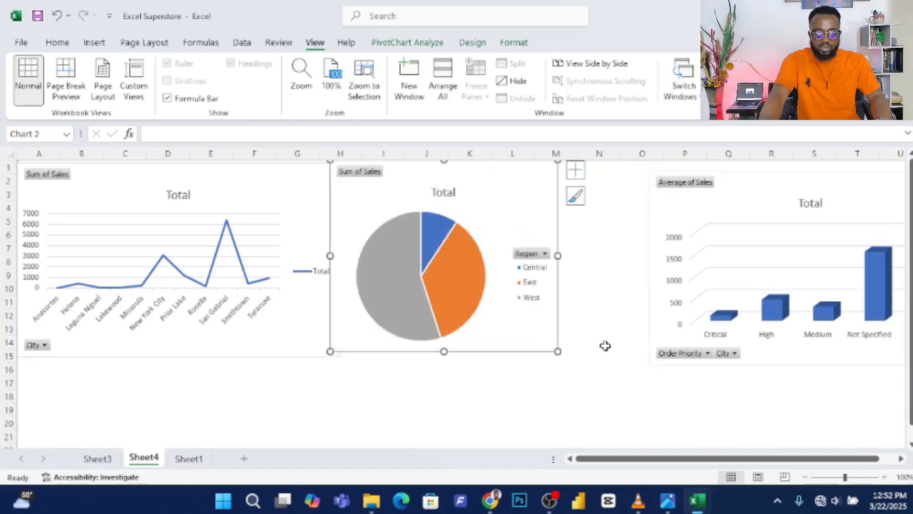
pyautogui.moveTo(771, 196); pyautogui.dragTo(679, 175)
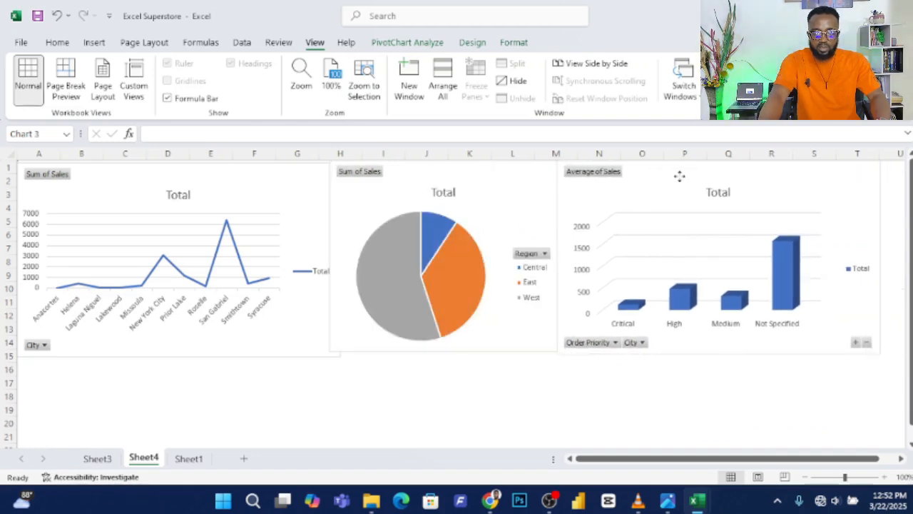
pyautogui.click(454, 400)
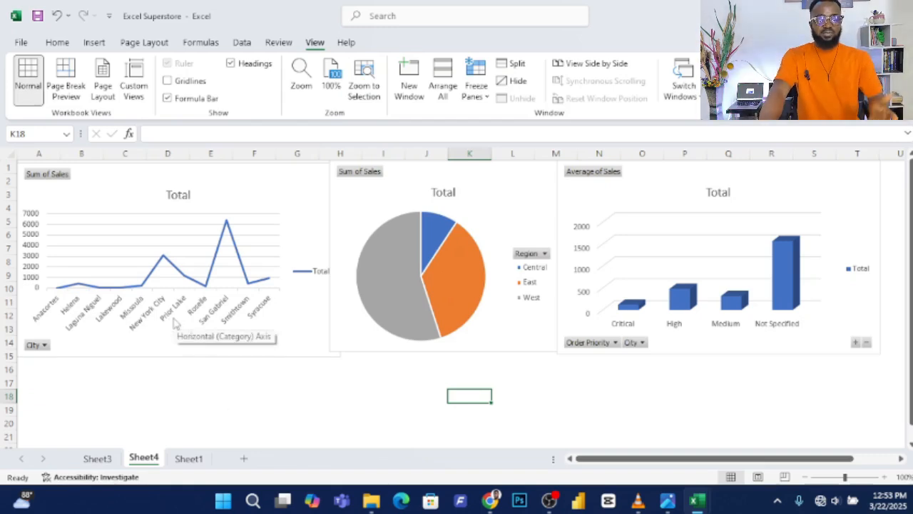
# - Open the city line chart's area formatting, toggle its axes off and back on, and add axis titles
pyautogui.click(58, 177)
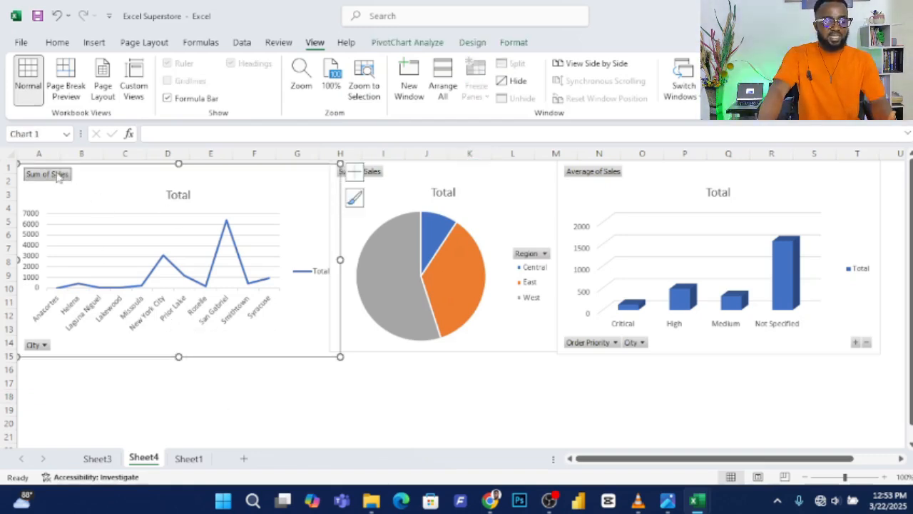
pyautogui.doubleClick(145, 189)
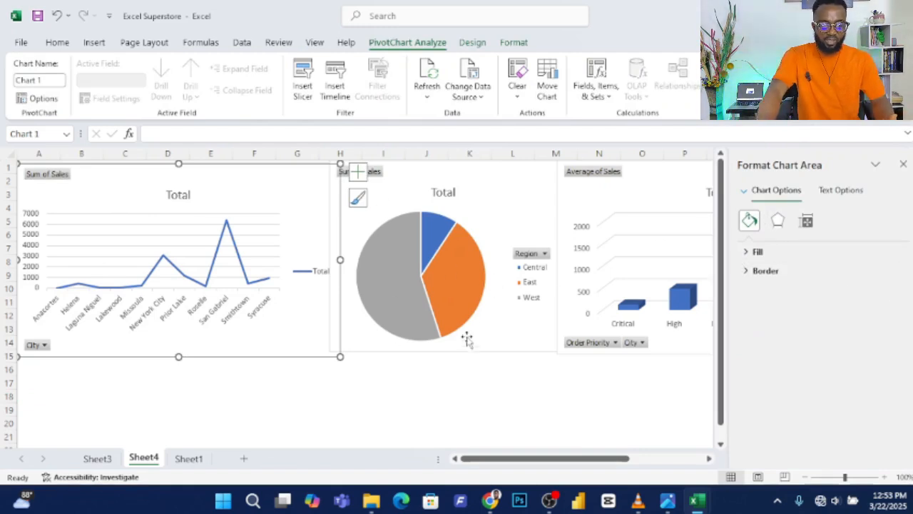
pyautogui.click(357, 173)
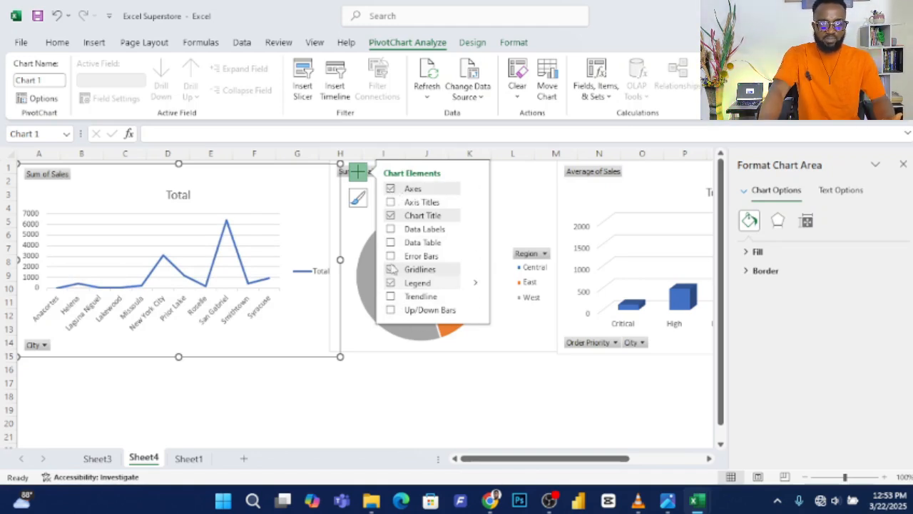
pyautogui.click(391, 189)
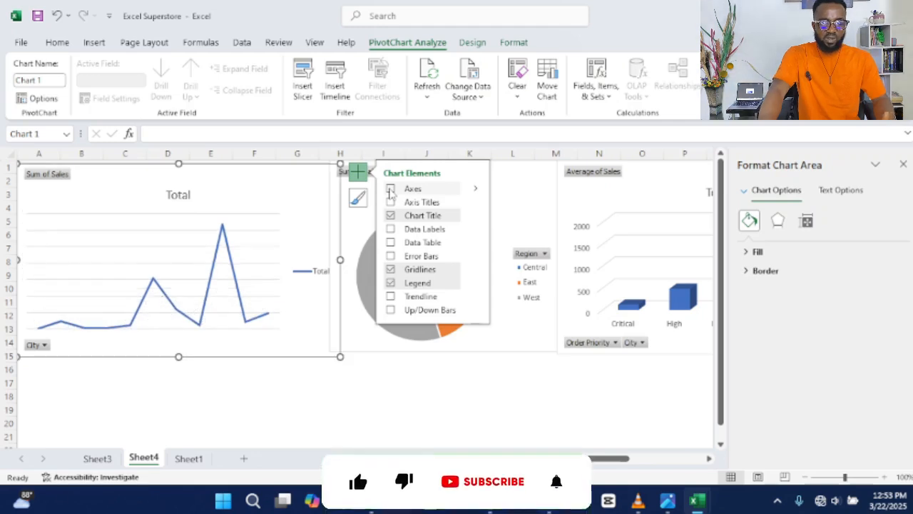
pyautogui.click(390, 189)
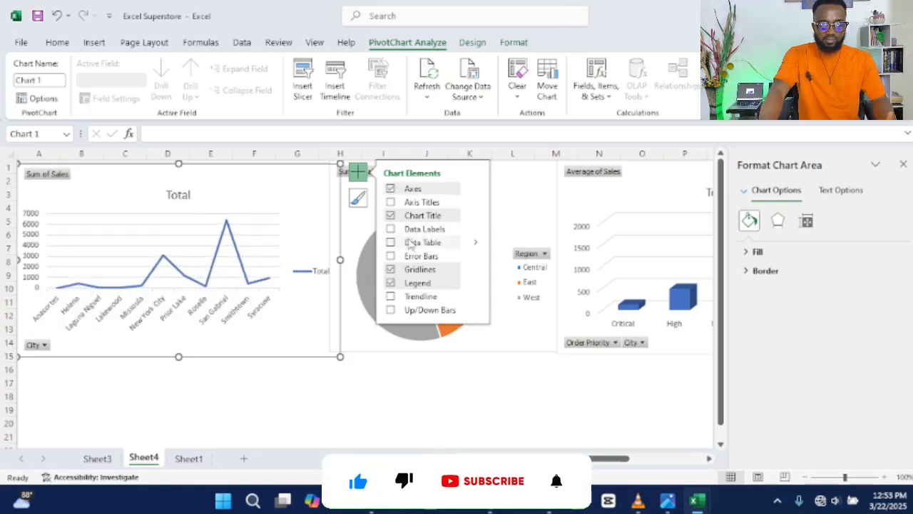
pyautogui.click(391, 202)
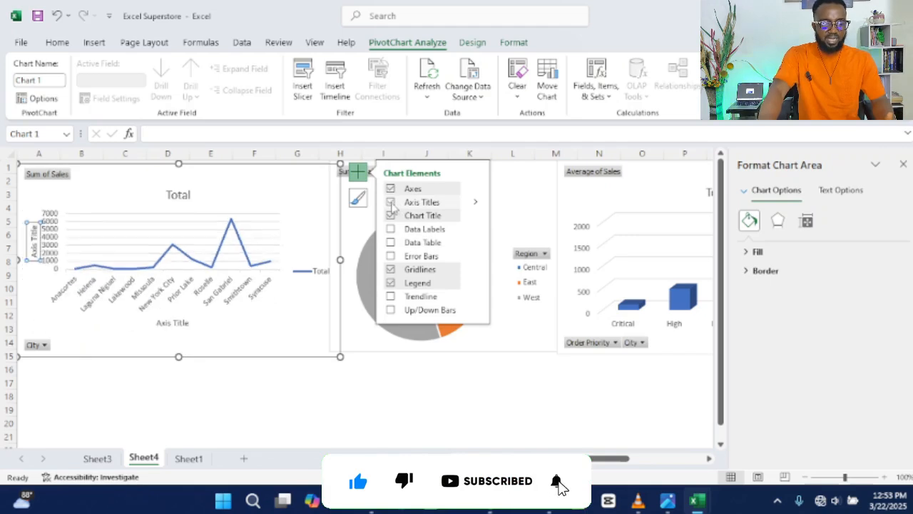
# - Change the city line chart's title to "Sales made by cities"
pyautogui.click(186, 197)
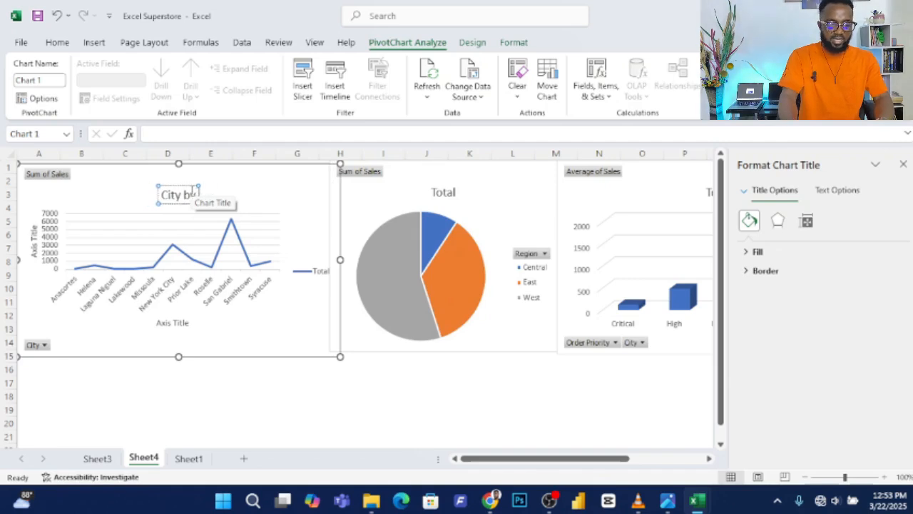
pyautogui.press('BackSpace')
pyautogui.press('BackSpace')
pyautogui.press('BackSpace')
pyautogui.press('BackSpace')
pyautogui.press('BackSpace')
pyautogui.press('BackSpace')
pyautogui.write('Sales')
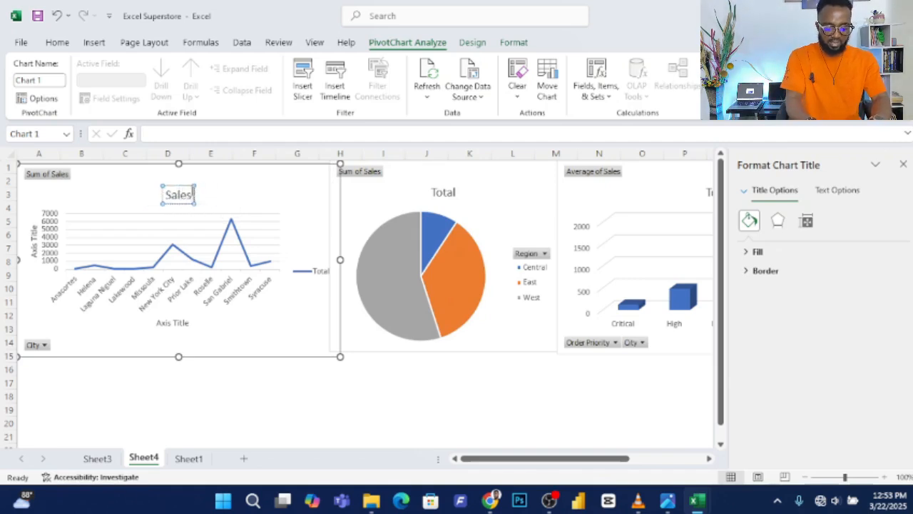
pyautogui.write(' node by cities')
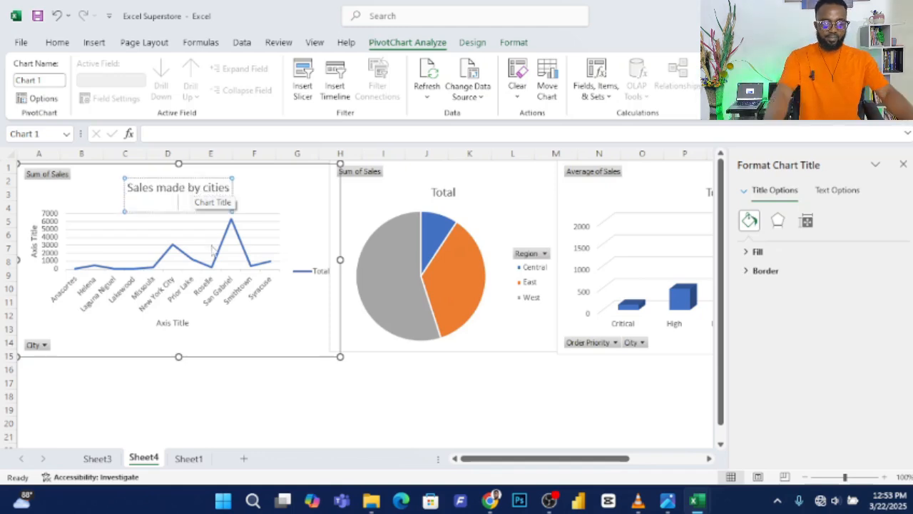
pyautogui.click(343, 384)
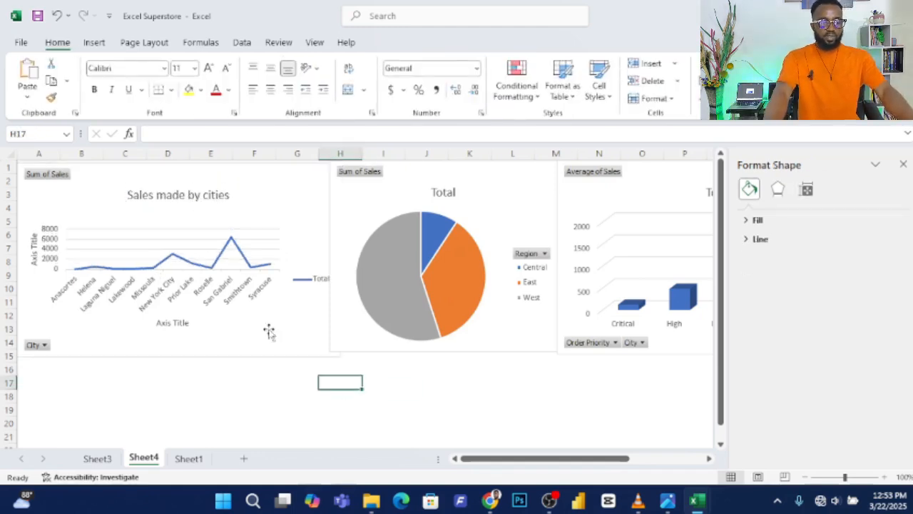